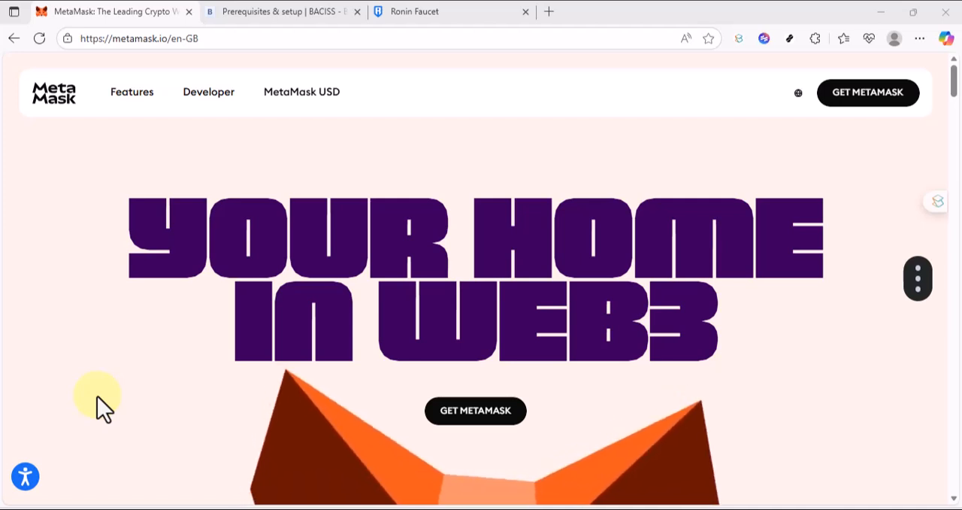
click(205, 38)
text(https://metamask.io)
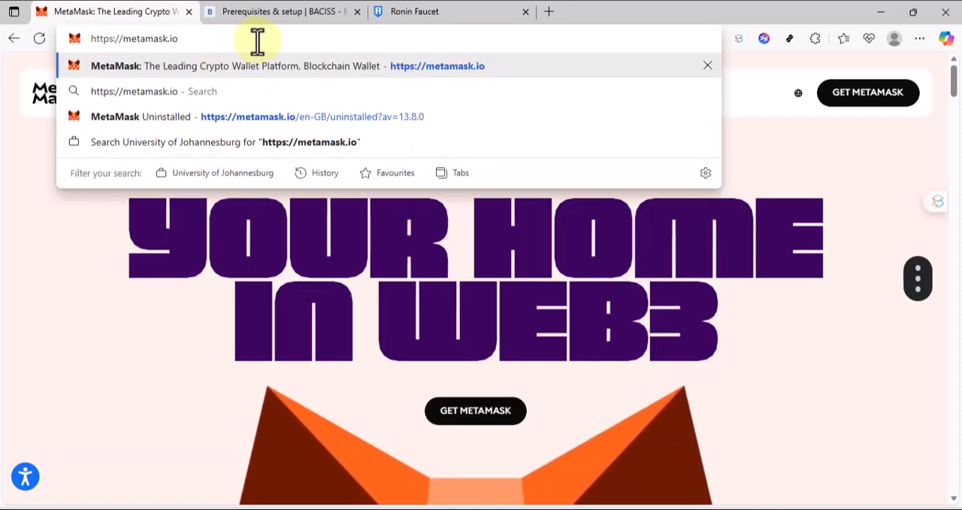
key(Return)
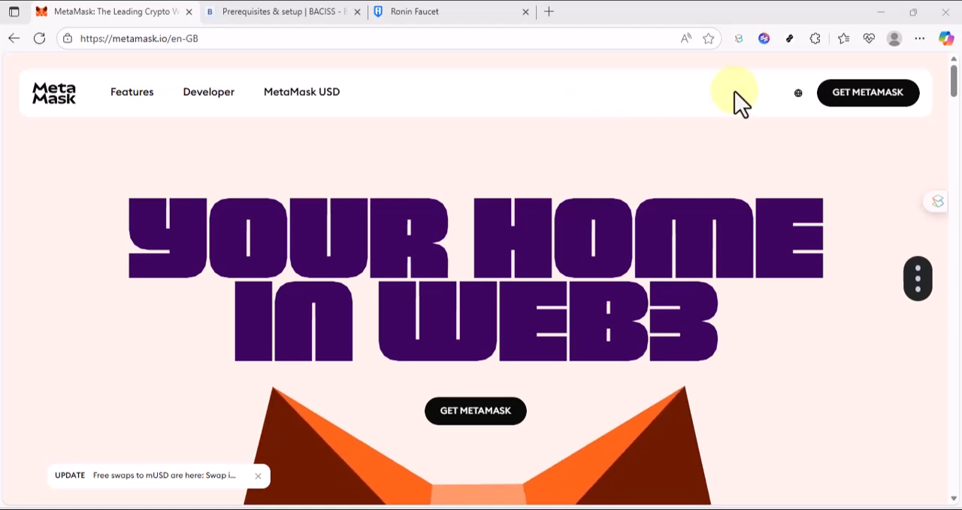
click(859, 109)
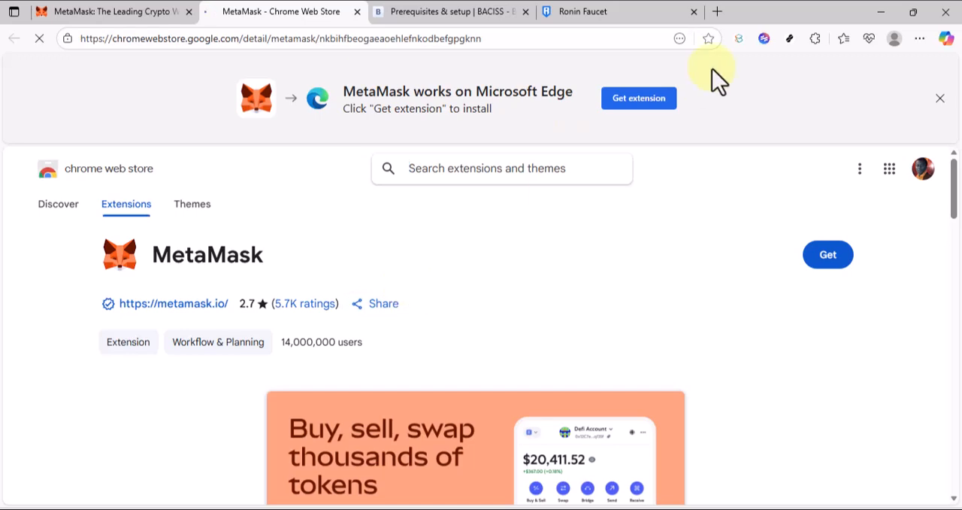
Dismiss the store banner, add the MetaMask extension to Microsoft Edge, and close the installation notice.
click(940, 98)
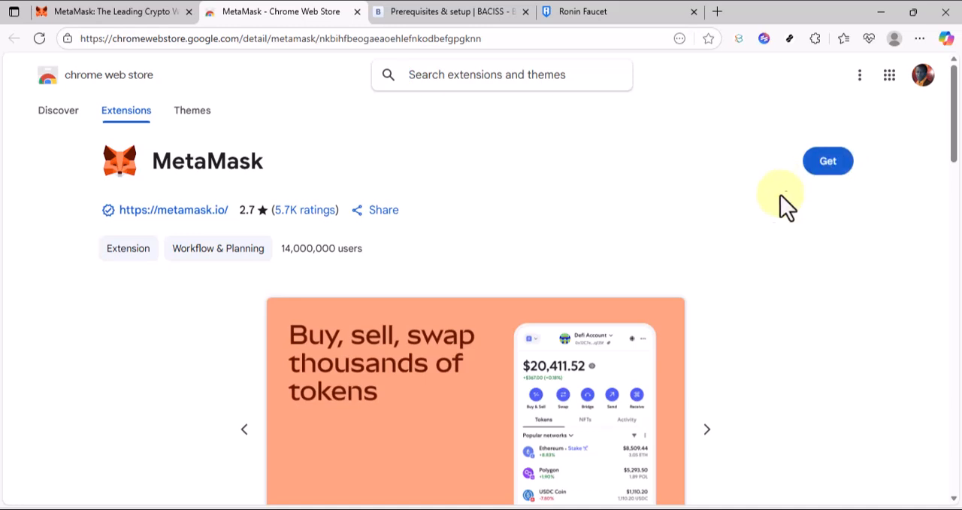
click(825, 169)
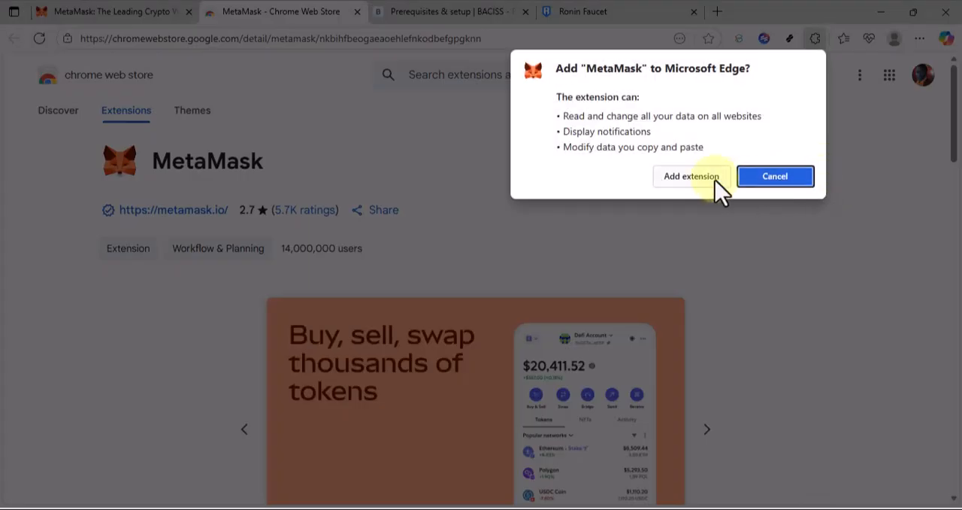
click(700, 181)
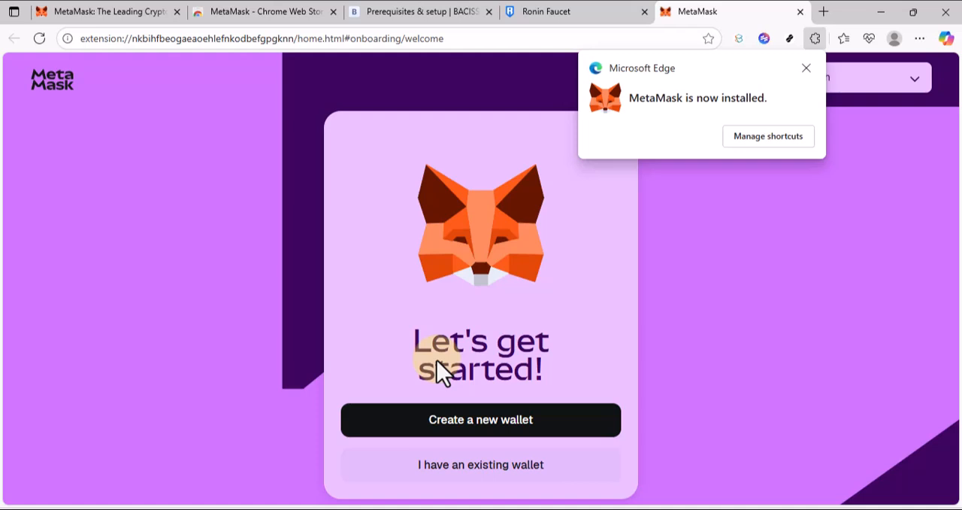
click(807, 68)
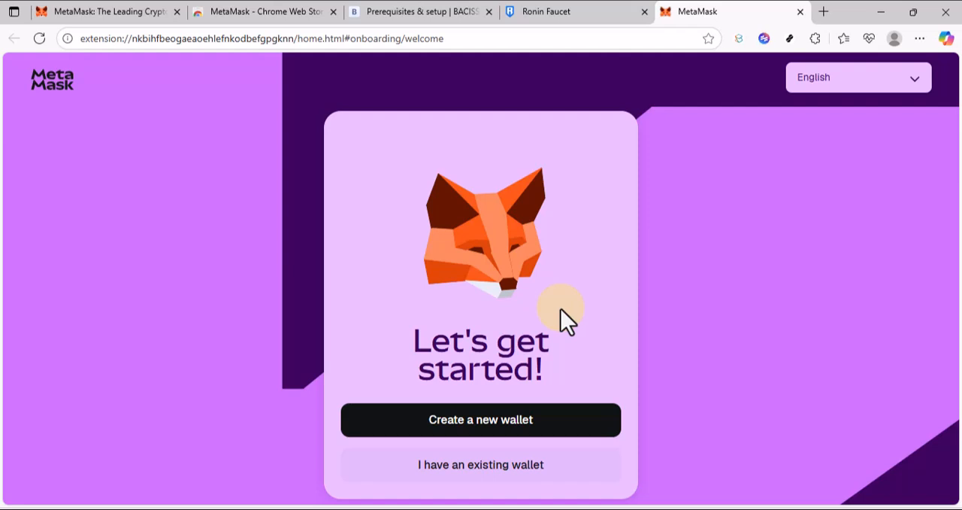
Start creating a new wallet with a Secret Recovery Phrase and enter the new MetaMask password.
click(508, 422)
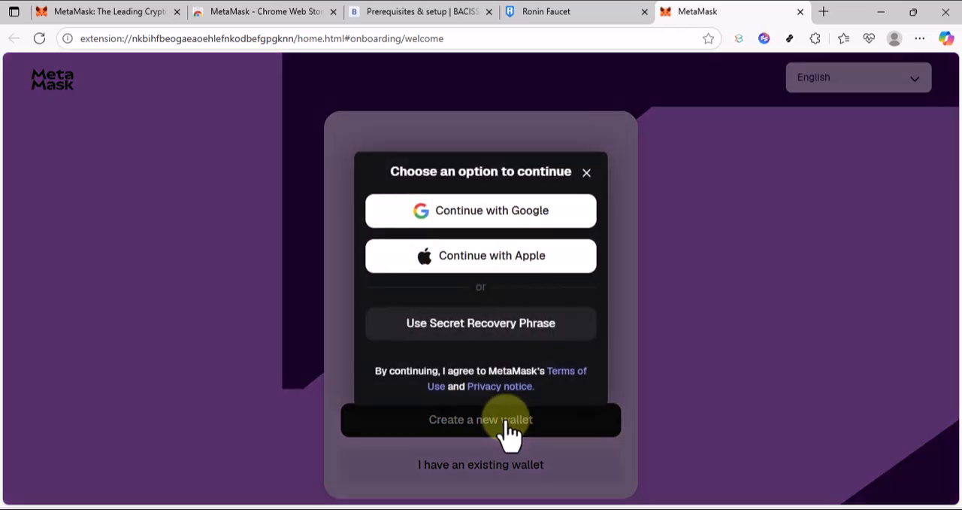
click(447, 344)
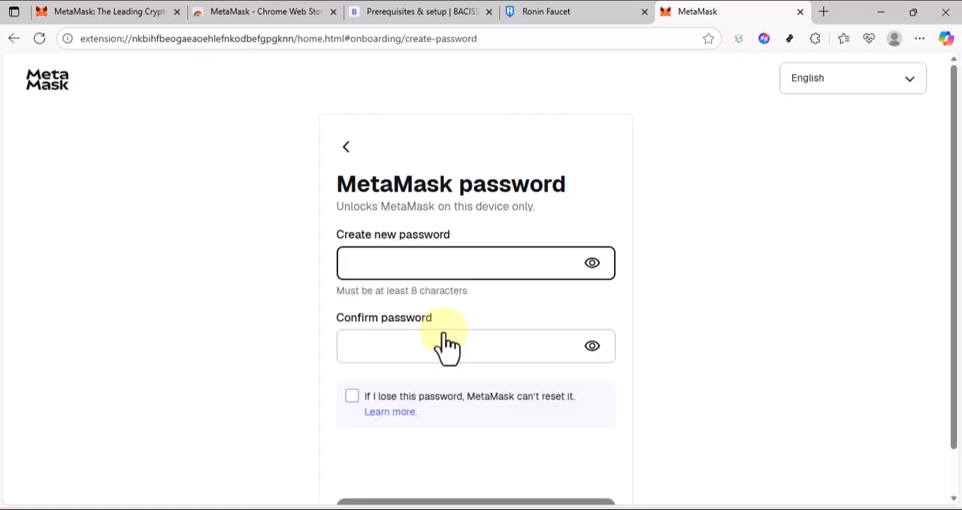
click(398, 274)
text(•••••••)
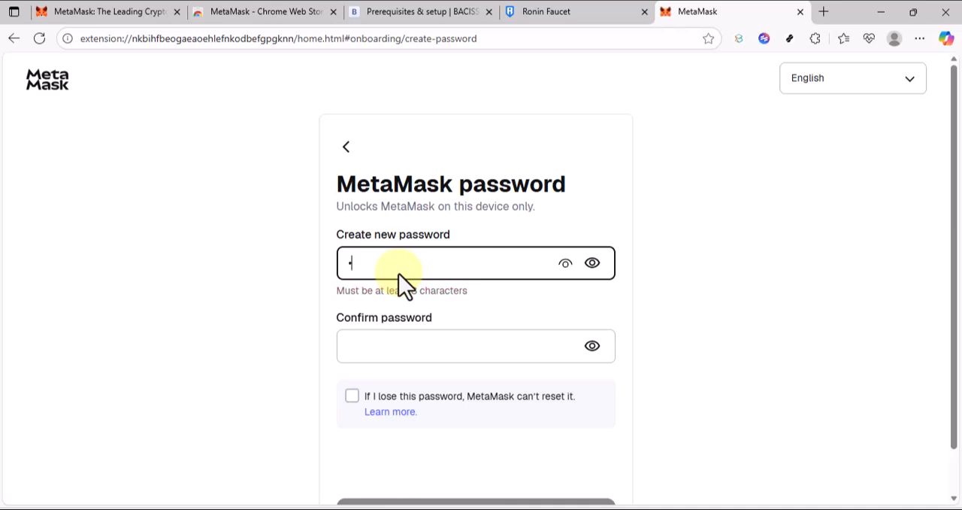
text(•)
key(Tab)
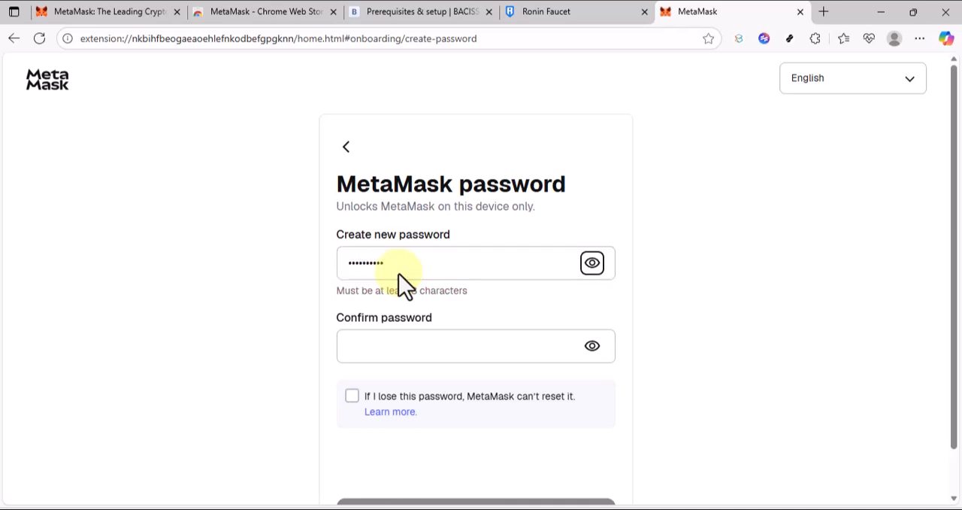
Re-enter the password for confirmation, acknowledge that MetaMask can't reset it, and create the password.
click(388, 351)
text(•••••••)
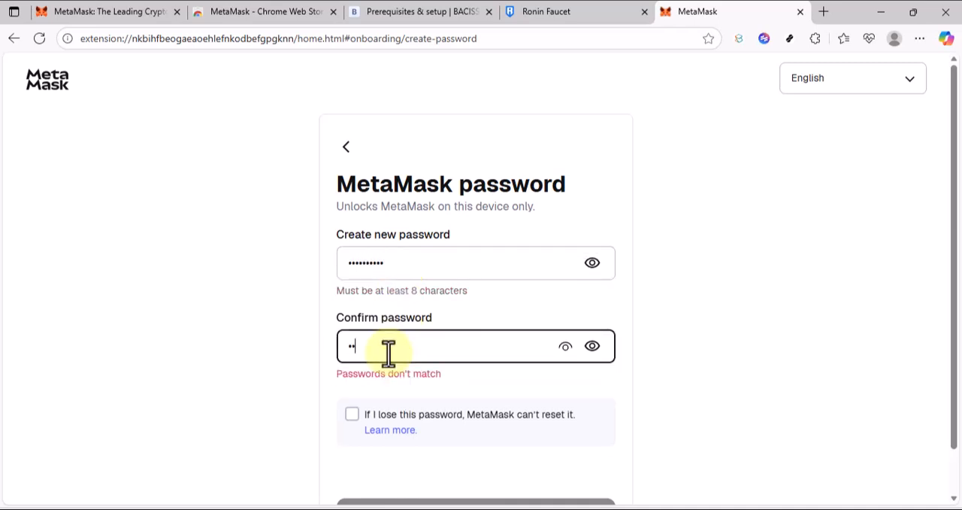
scroll(384, 381, down, 1)
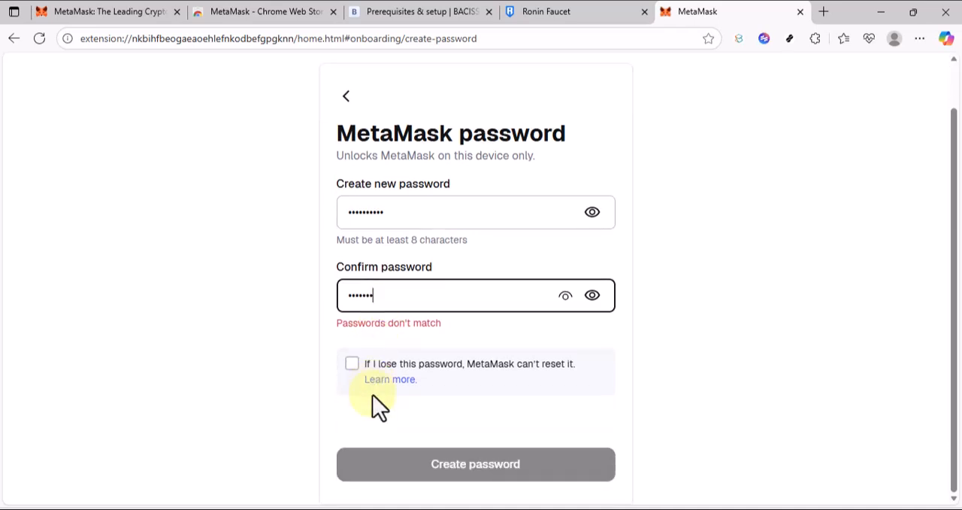
click(351, 365)
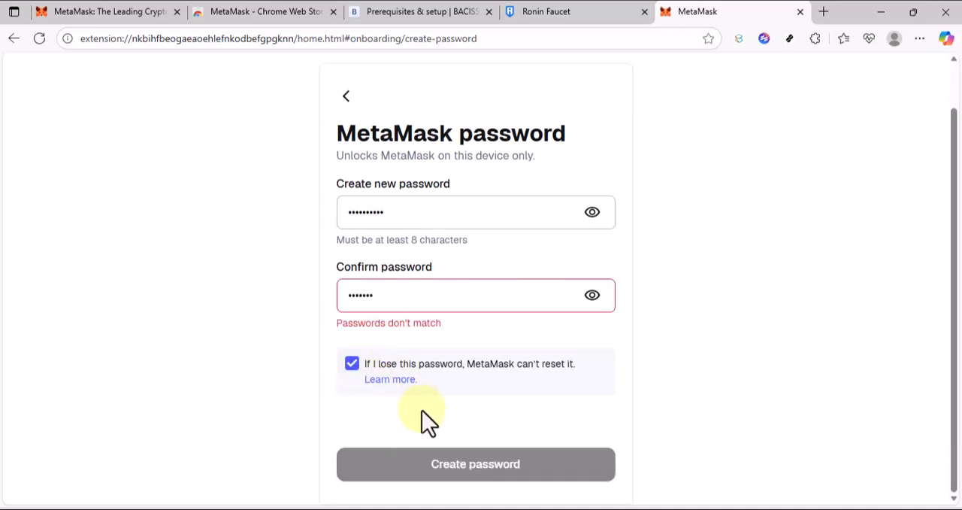
click(393, 295)
key(BackSpace)
key(BackSpace)
key(BackSpace)
key(BackSpace)
key(BackSpace)
key(BackSpace)
key(BackSpace)
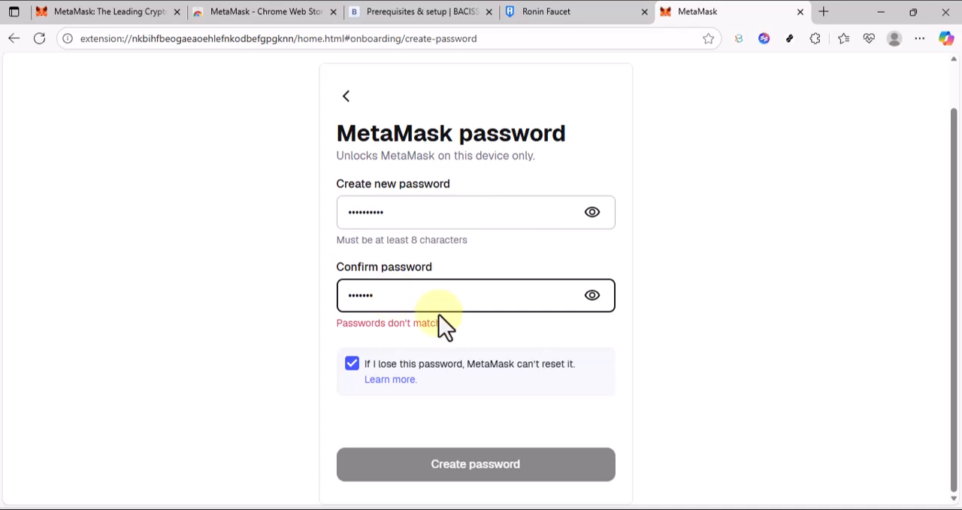
text(•••••••••)
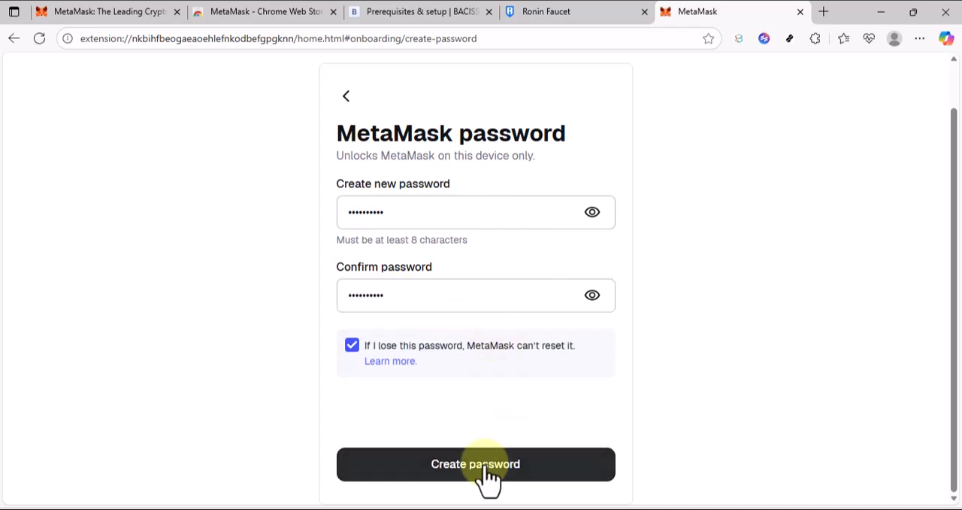
click(489, 474)
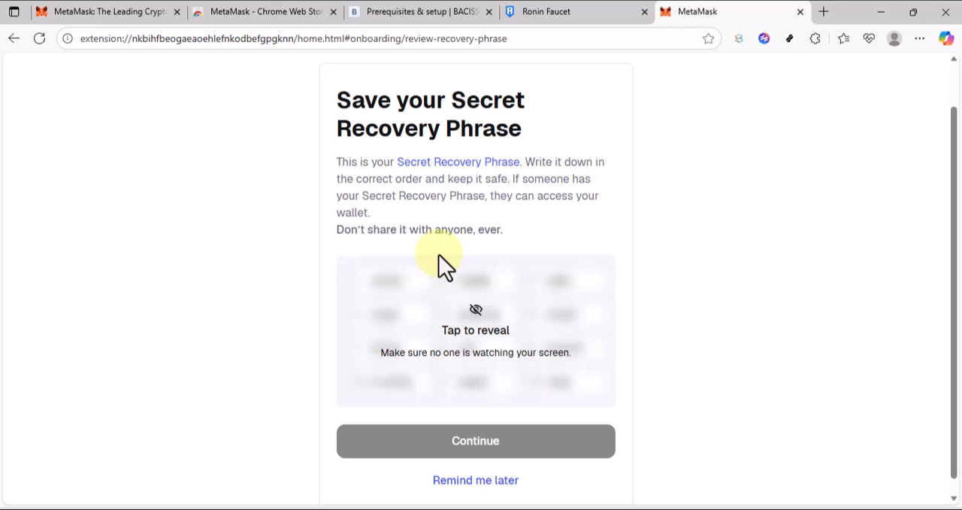
Reveal the Secret Recovery Phrase and confirm it by filling in the missing words in the correct order.
click(485, 331)
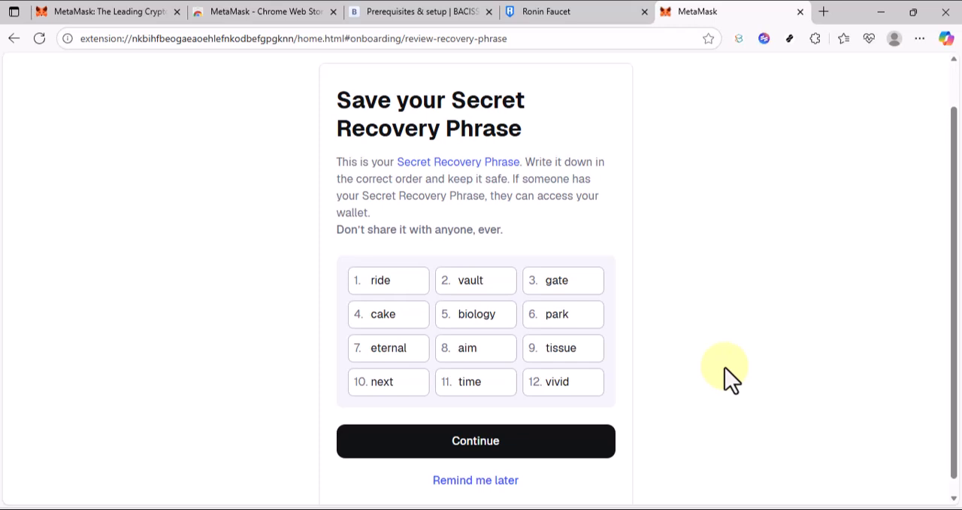
click(555, 442)
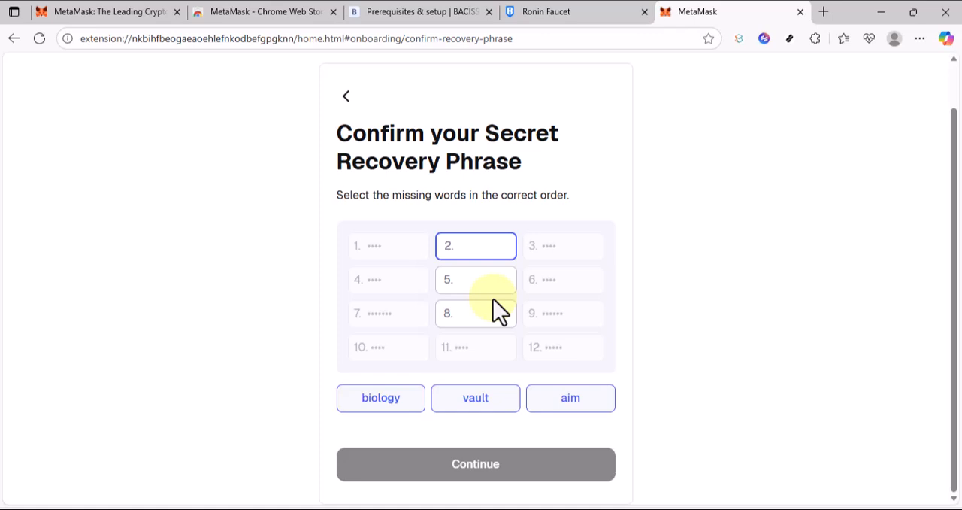
click(476, 404)
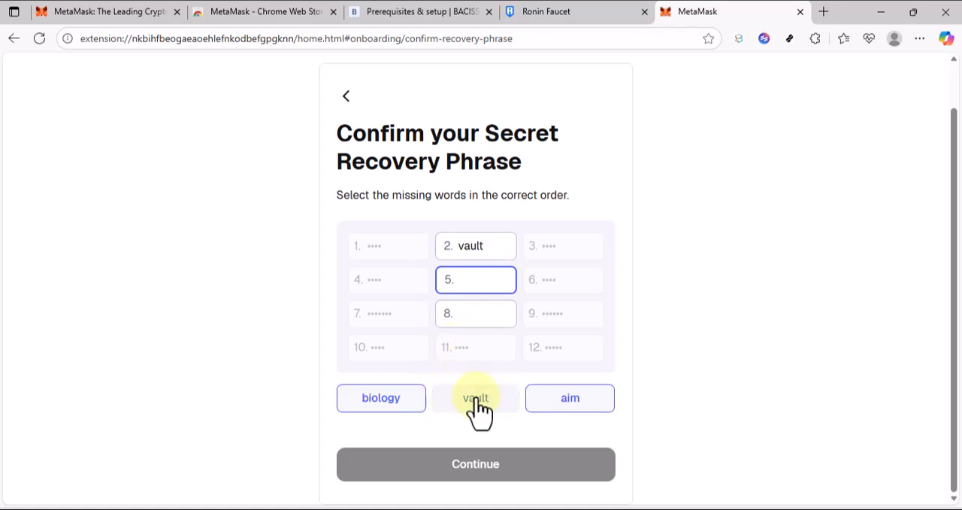
click(414, 409)
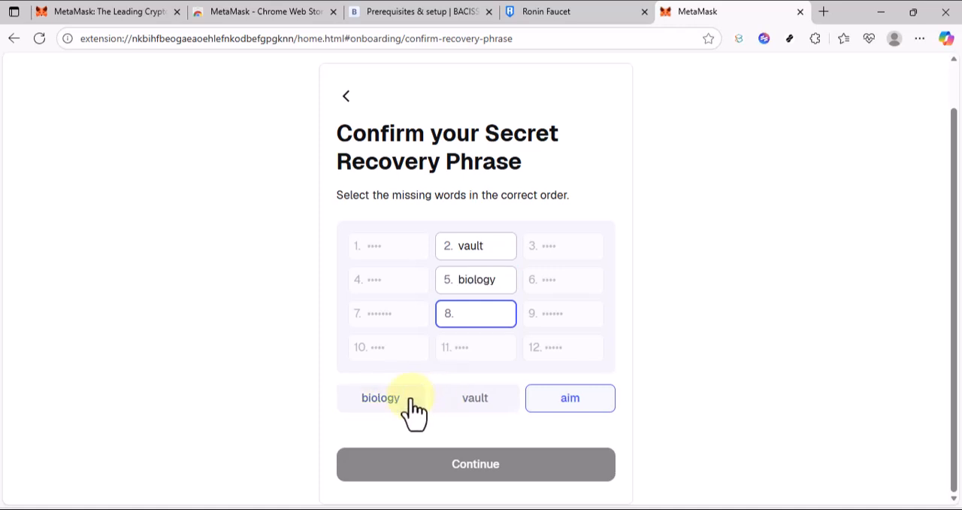
click(543, 404)
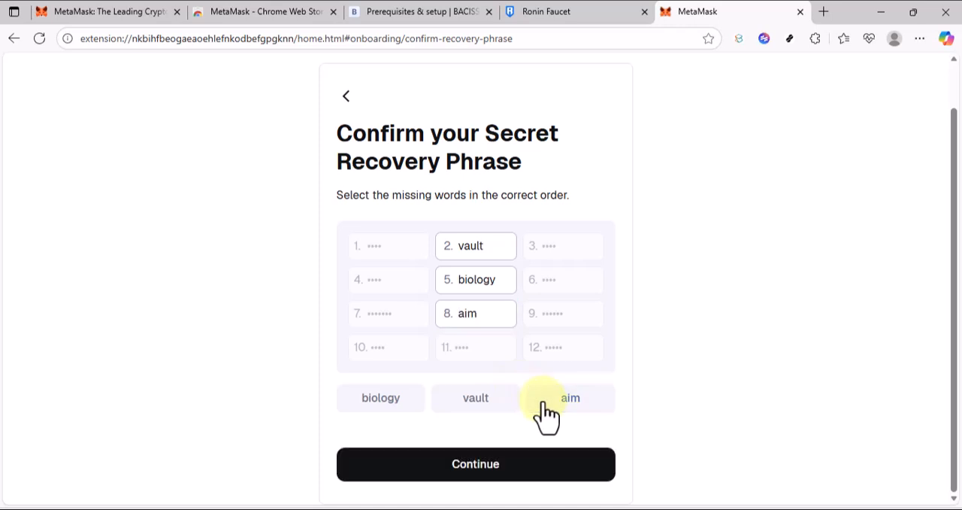
click(492, 475)
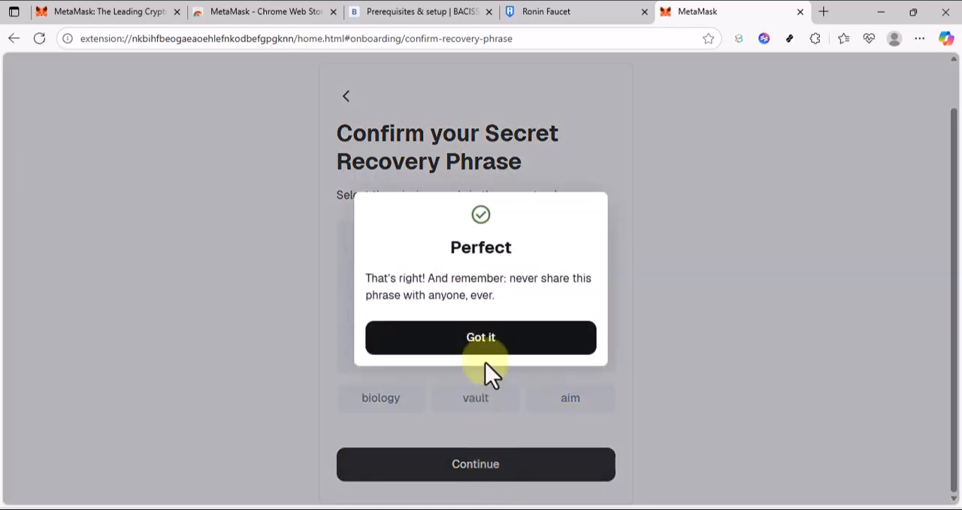
click(483, 342)
Opt out of gathering basic usage data and finish the wallet setup with the default settings.
scroll(487, 344, down, 1)
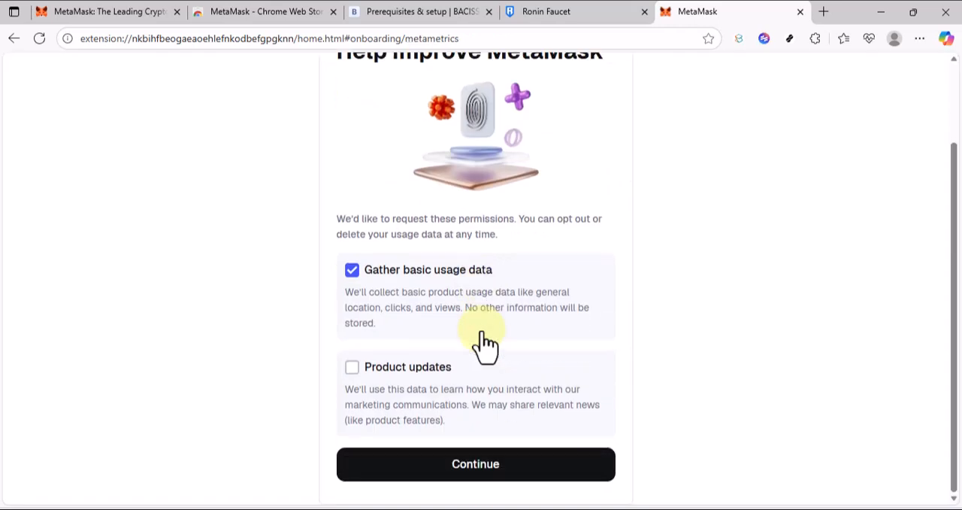
click(352, 270)
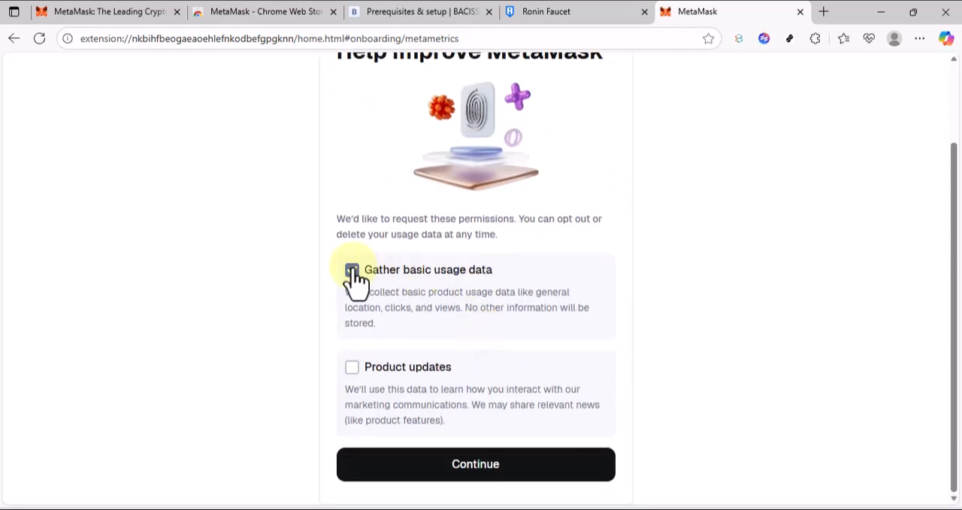
click(467, 463)
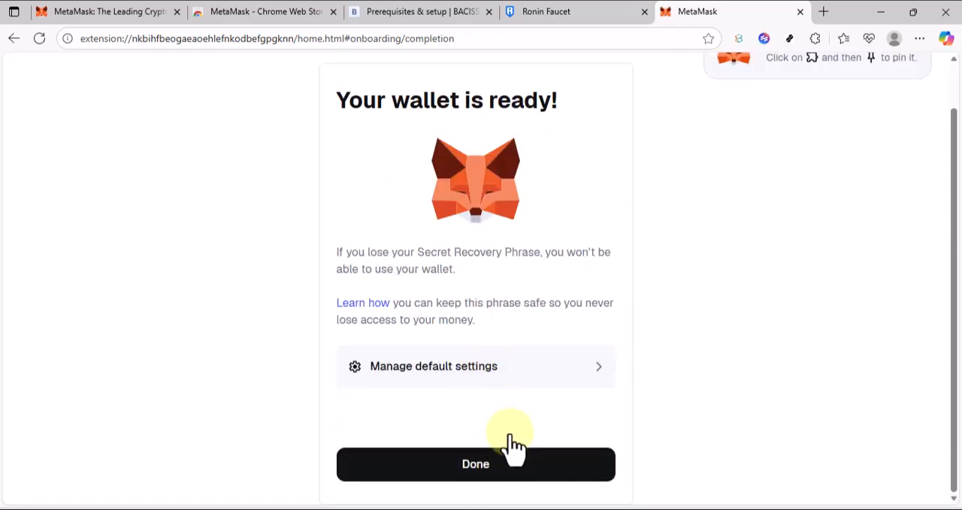
scroll(505, 481, up, 1)
scroll(502, 482, down, 1)
click(493, 485)
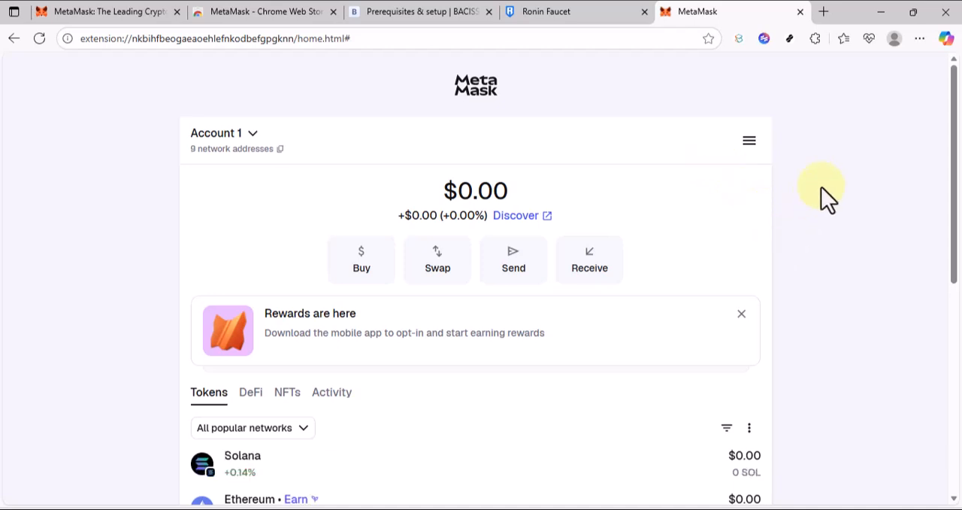
Pin the MetaMask extension to the browser toolbar and close the extensions list.
click(819, 47)
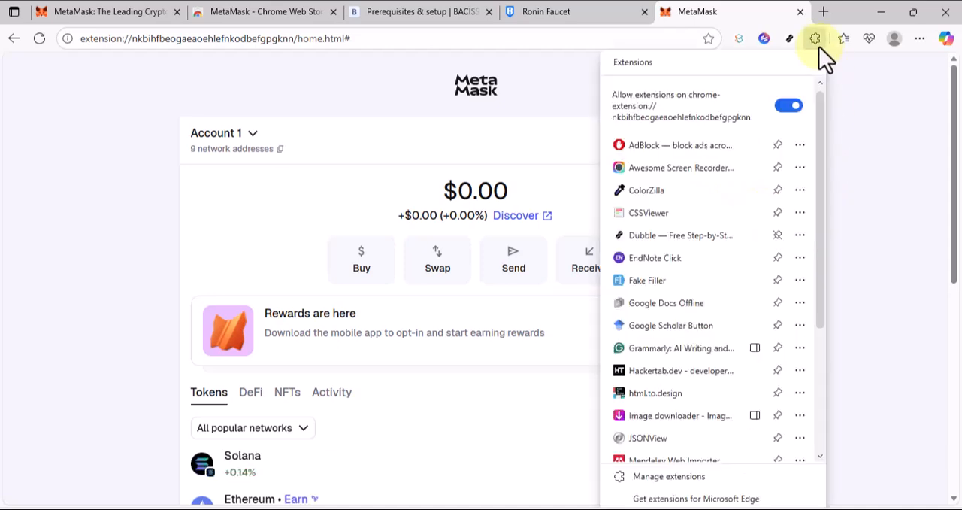
scroll(754, 350, down, 3)
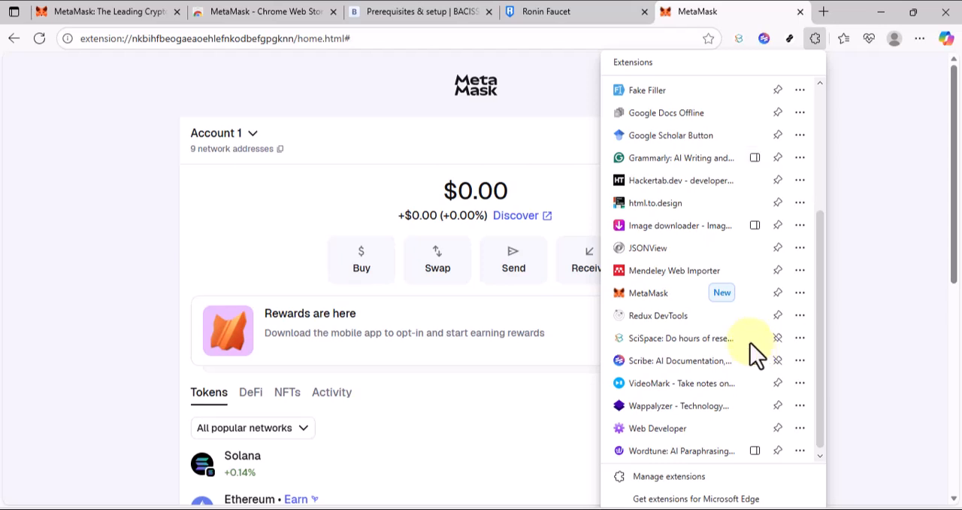
click(769, 293)
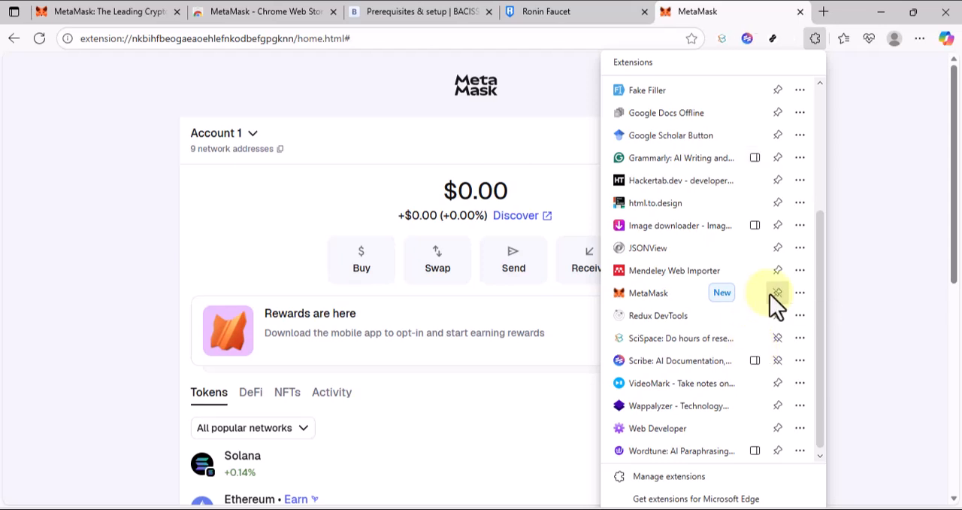
click(564, 94)
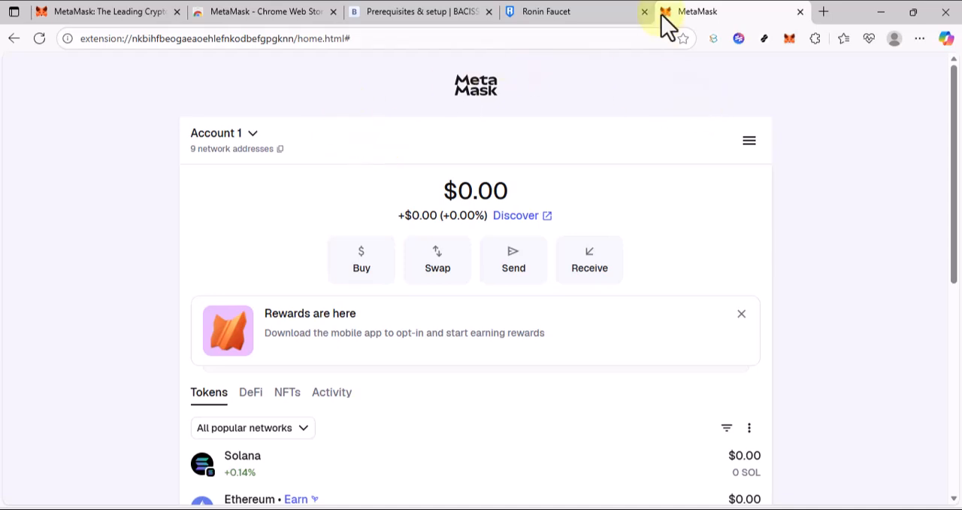
Close the wallet's MetaMask page and reopen the wallet in expanded view from the pinned extension on the MetaMask website.
click(804, 15)
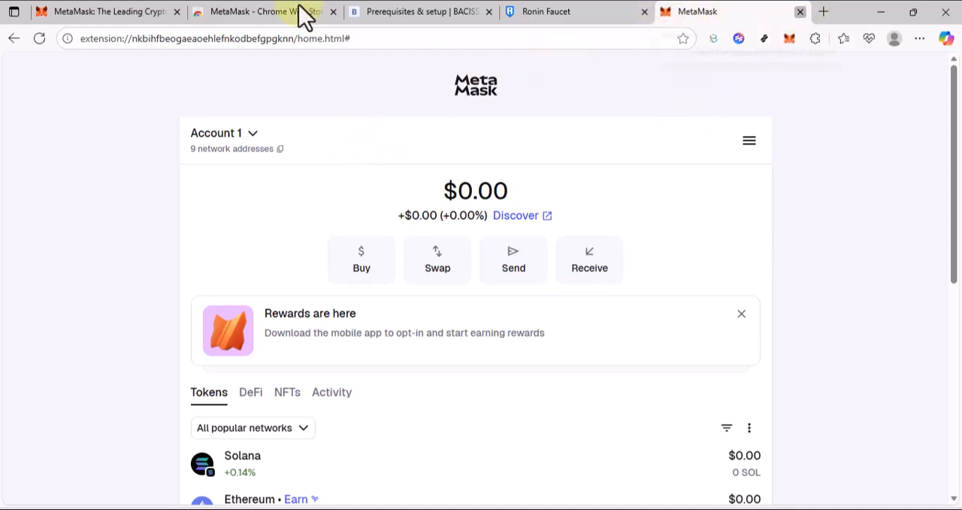
click(130, 12)
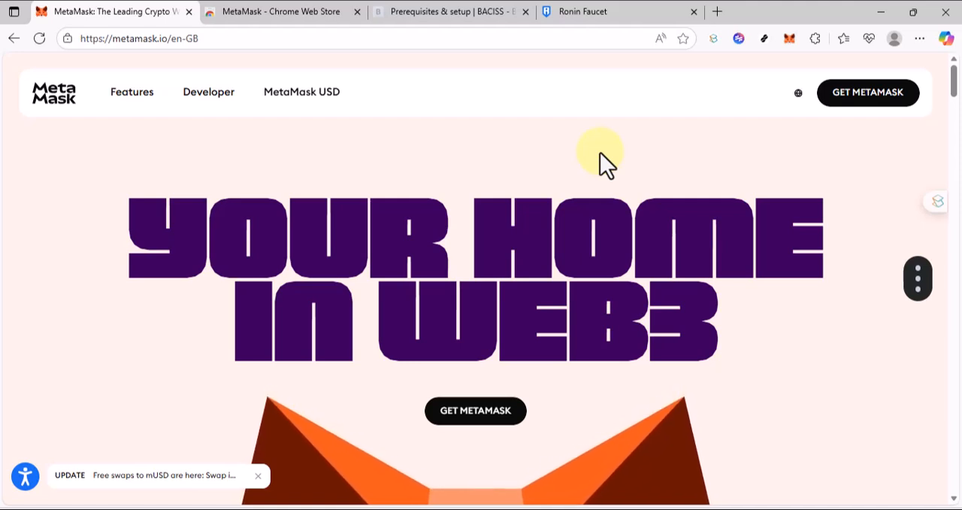
click(788, 38)
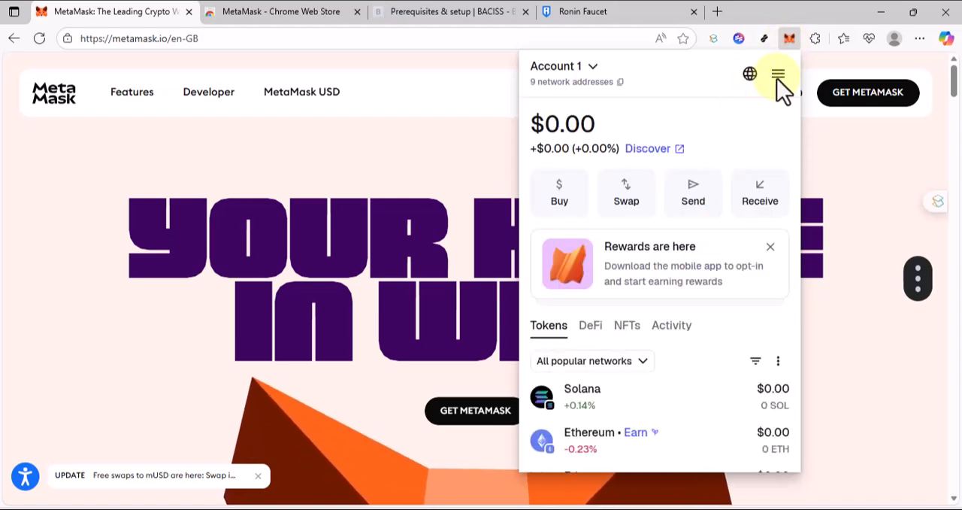
click(777, 75)
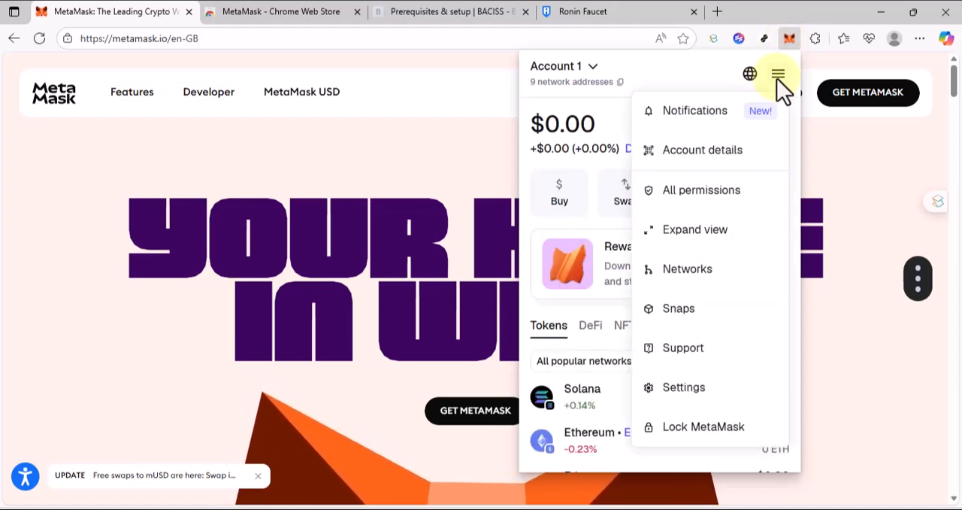
click(678, 242)
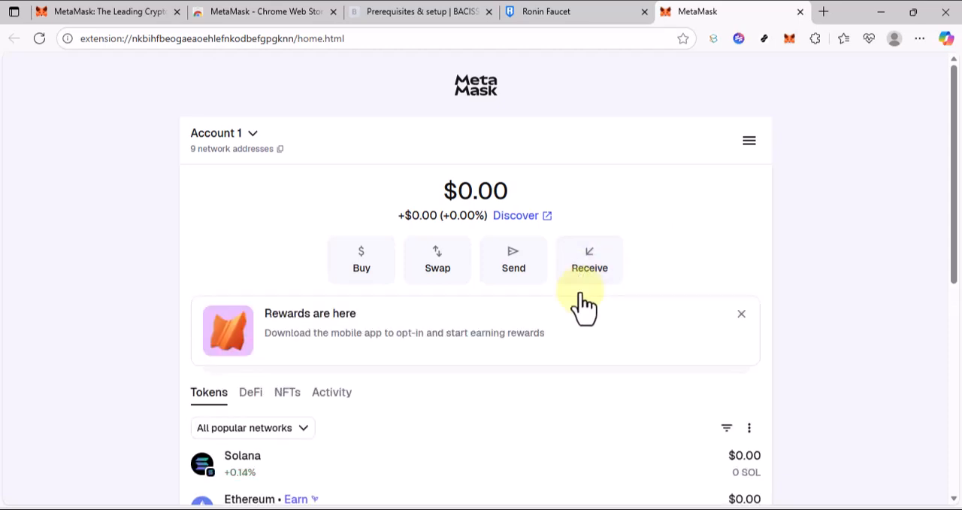
Open the form for adding a custom network from the wallet's token network selection.
scroll(376, 387, down, 1)
click(283, 364)
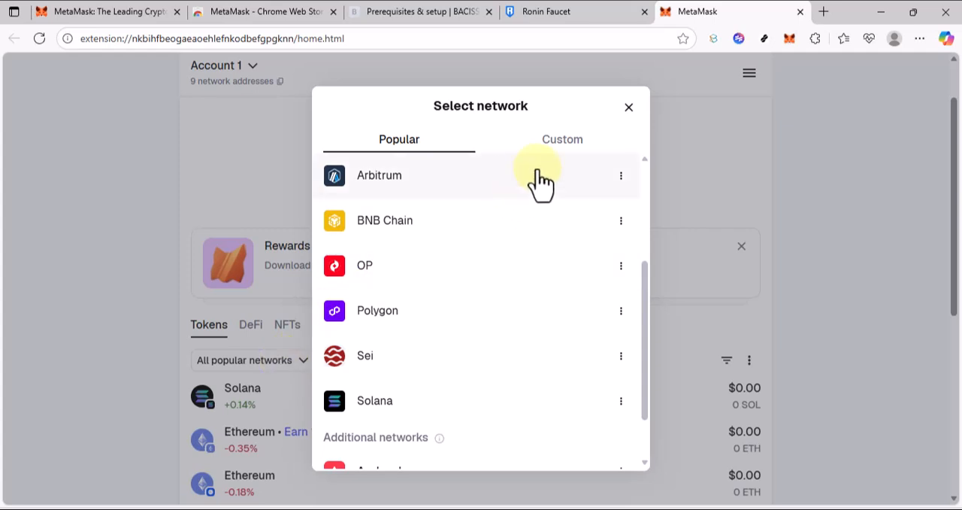
click(560, 160)
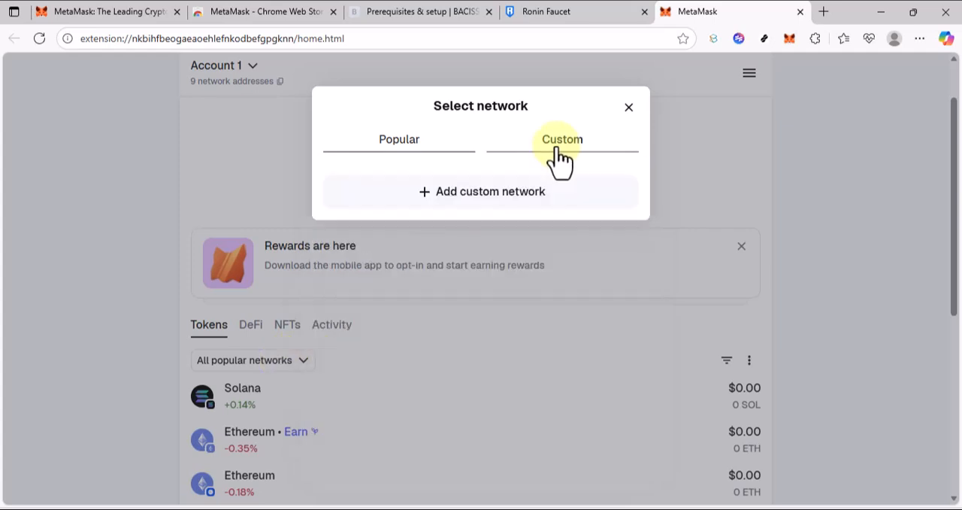
click(503, 200)
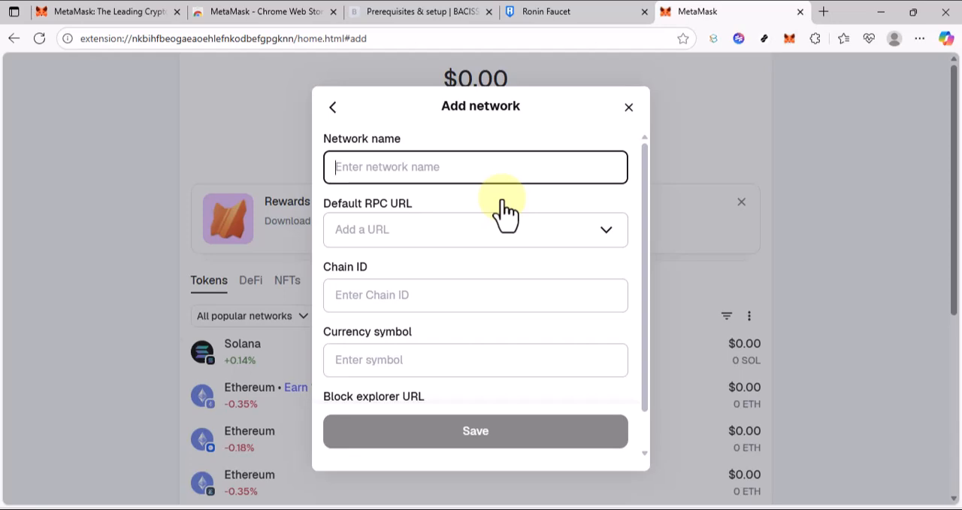
Copy the network name from the BACISS setup guide and enter "Ronin Saigon Testnet" as the new network's name.
click(391, 10)
scroll(443, 289, down, 2)
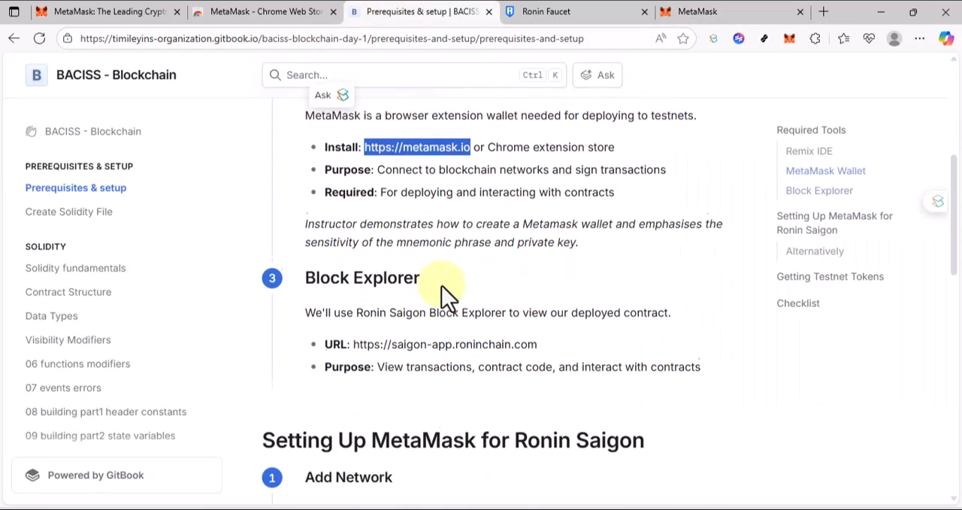
scroll(442, 290, down, 5)
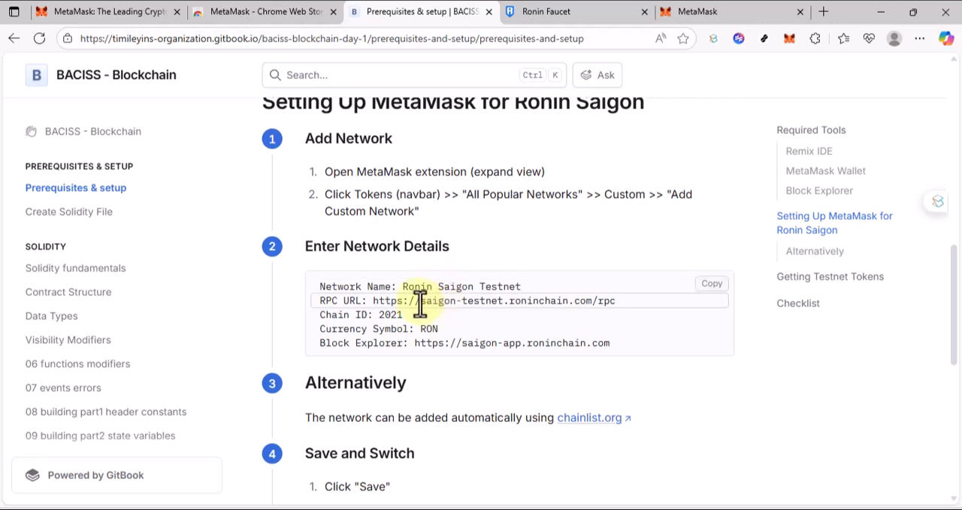
drag(402, 286, 527, 289)
key(ctrl+c)
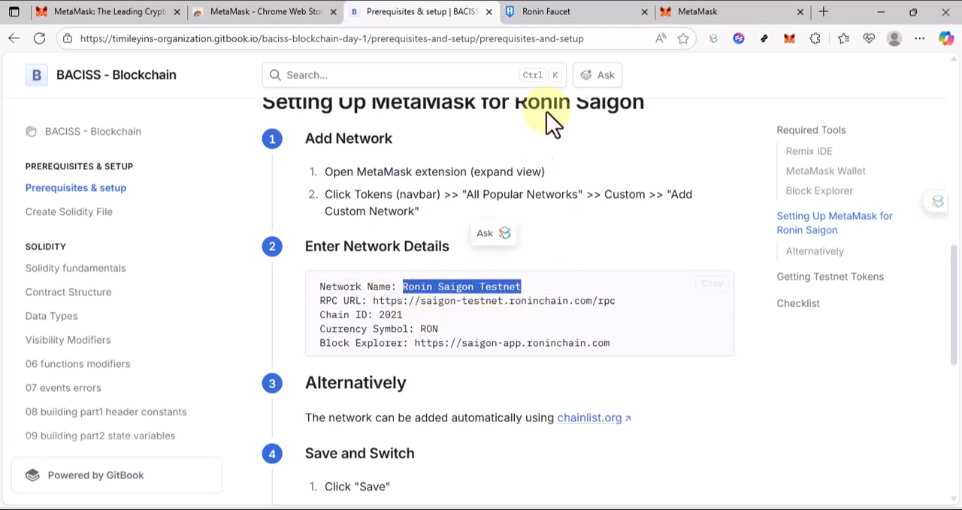
click(680, 11)
click(481, 179)
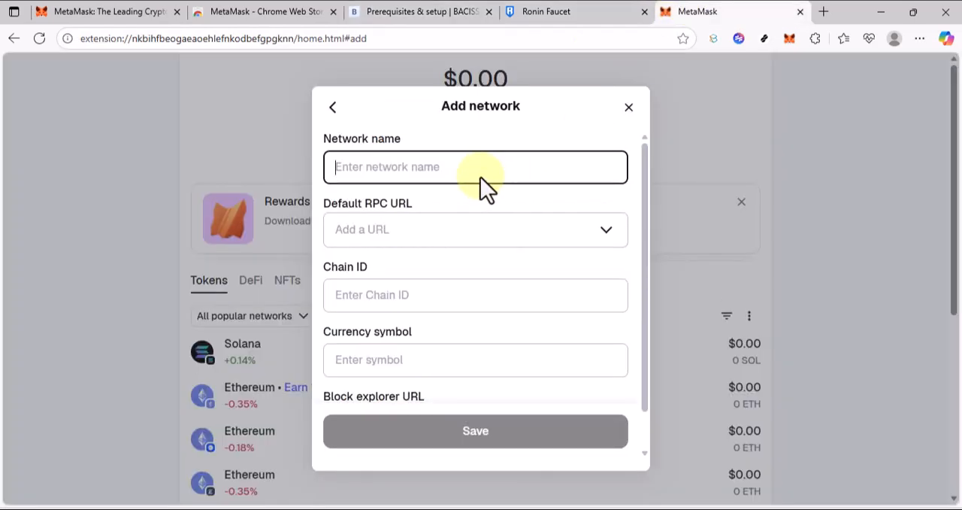
key(ctrl+v)
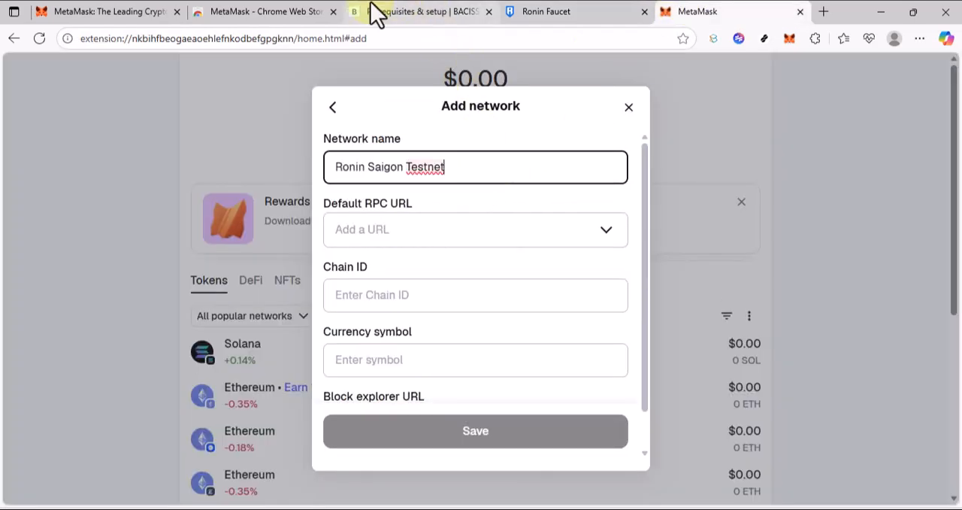
click(384, 12)
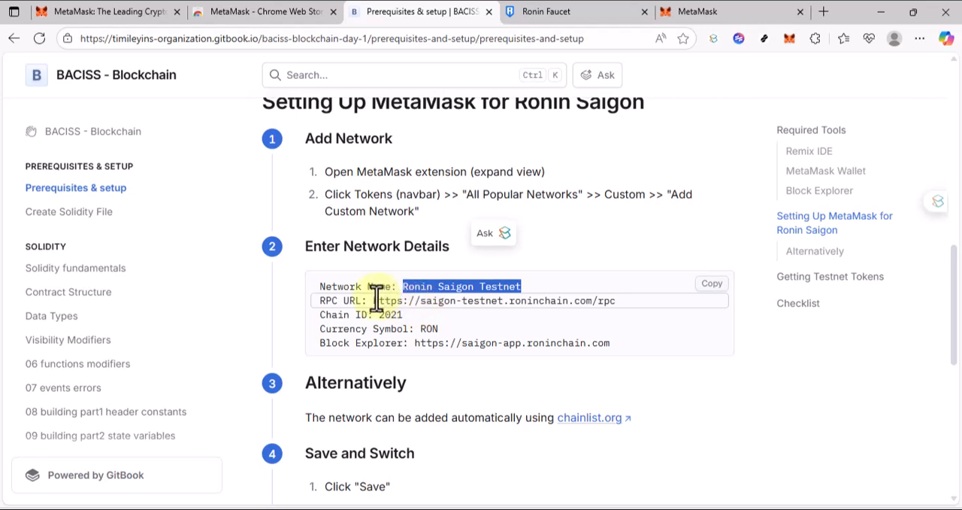
drag(374, 300, 614, 301)
key(ctrl+c)
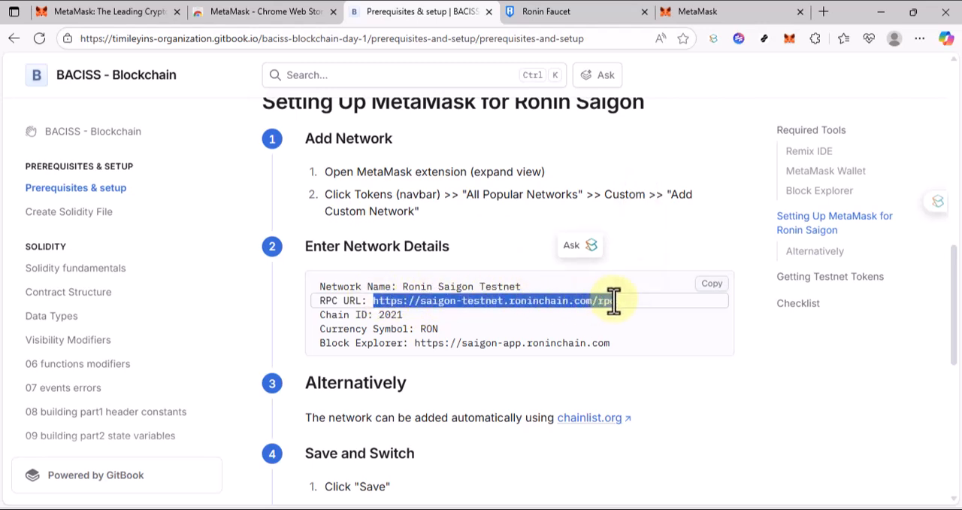
click(732, 11)
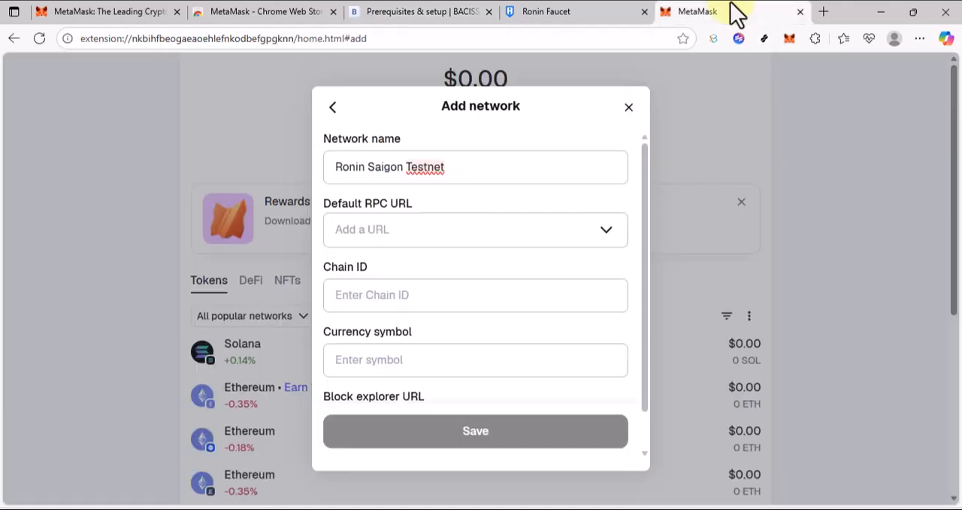
click(410, 225)
click(397, 286)
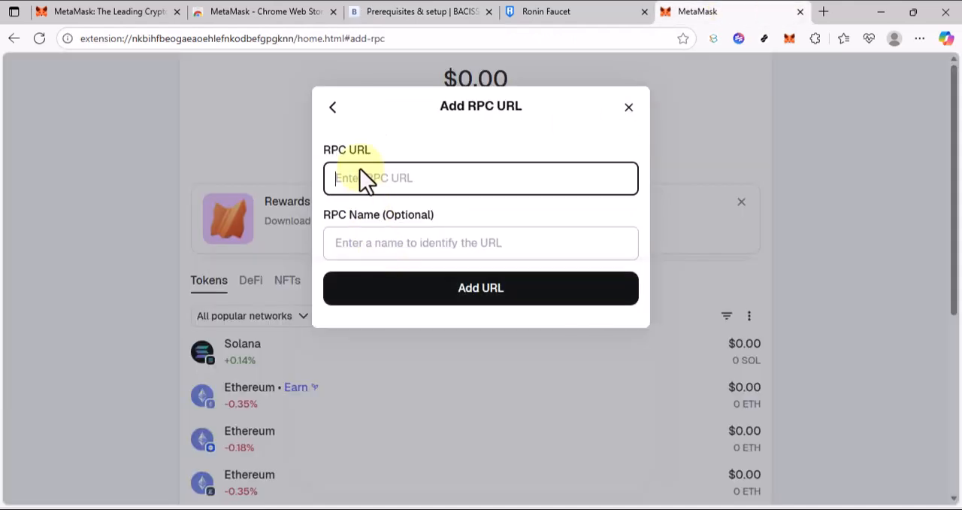
key(ctrl+v)
click(389, 299)
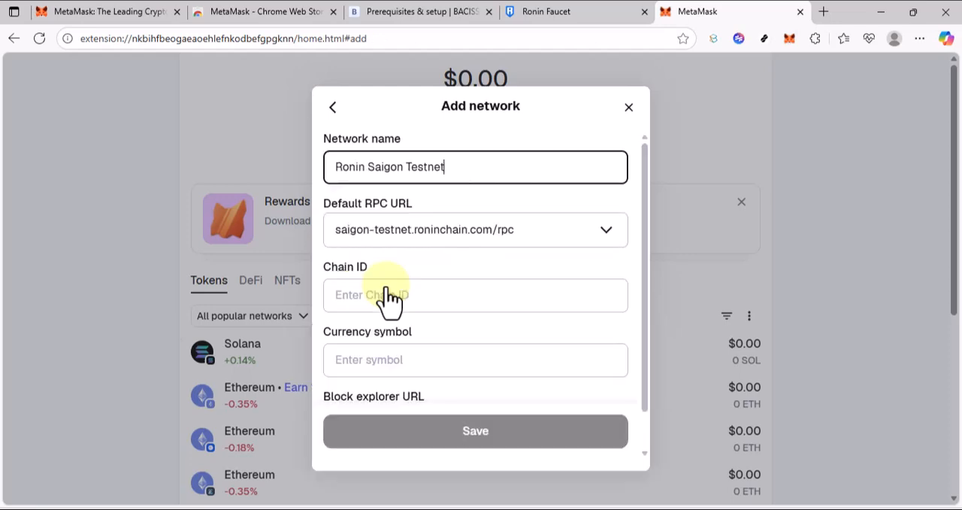
Check the chain ID in the setup guide and set the network's chain ID to 2021.
click(377, 294)
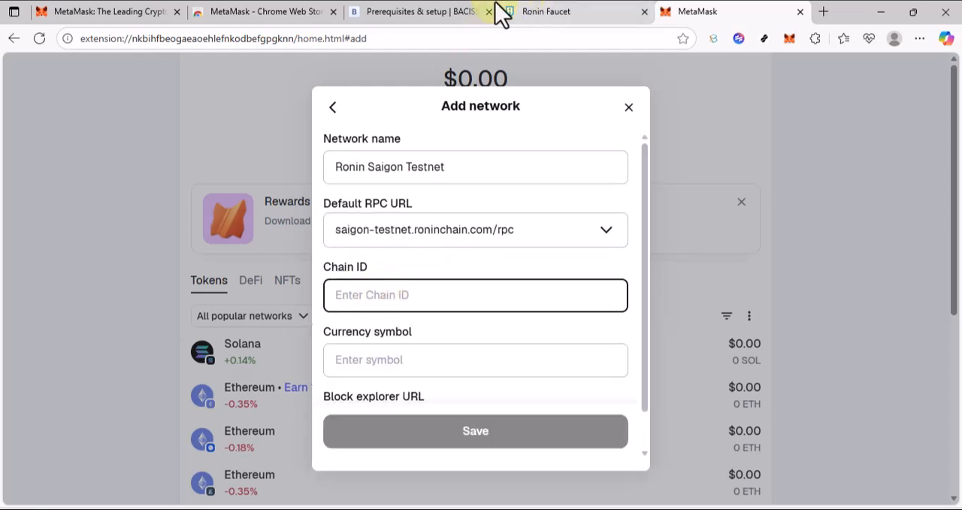
click(447, 13)
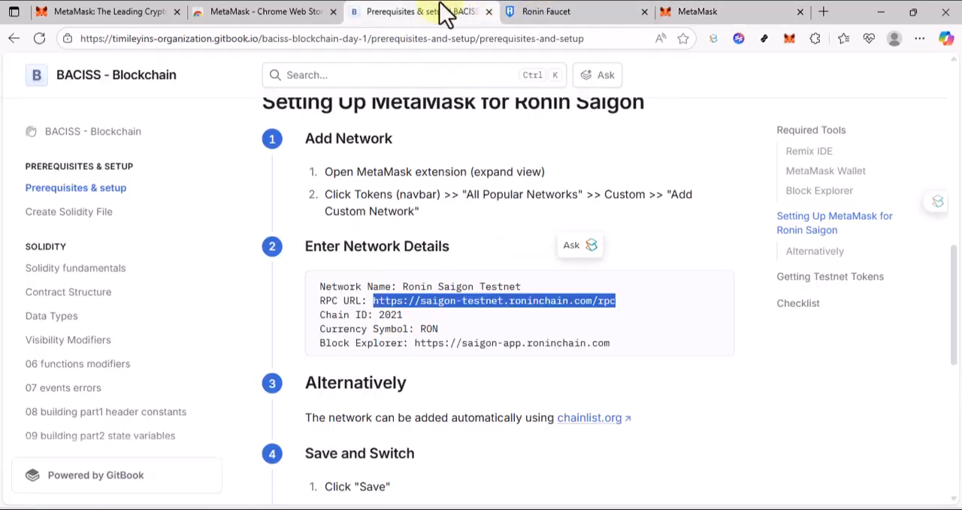
click(699, 12)
click(396, 299)
text(2021)
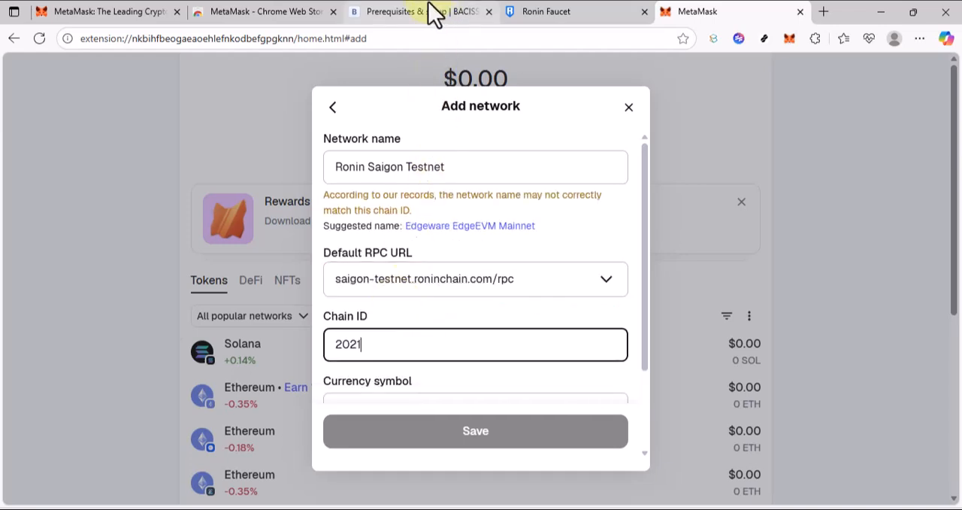
Check the currency symbol in the setup guide and set the network's currency symbol to RON.
mouse_move(429, 3)
scroll(473, 308, down, 2)
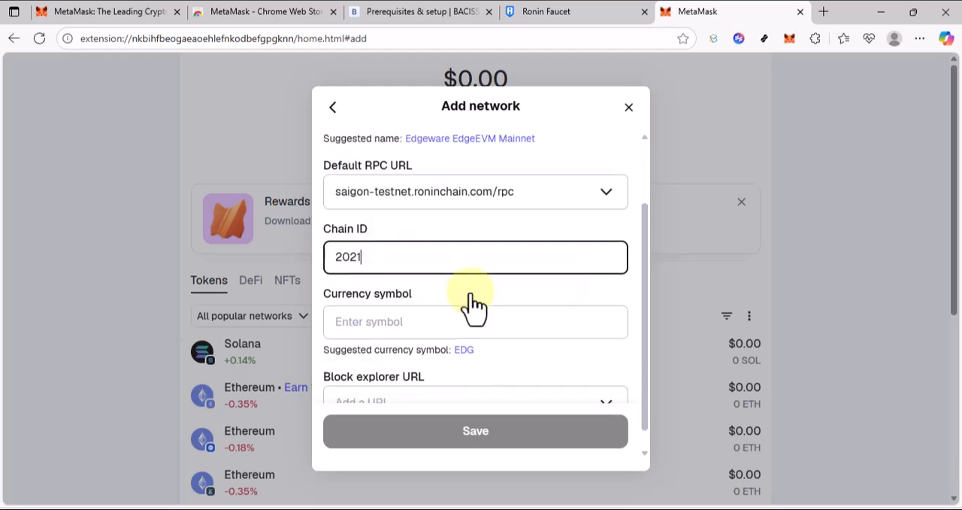
click(429, 9)
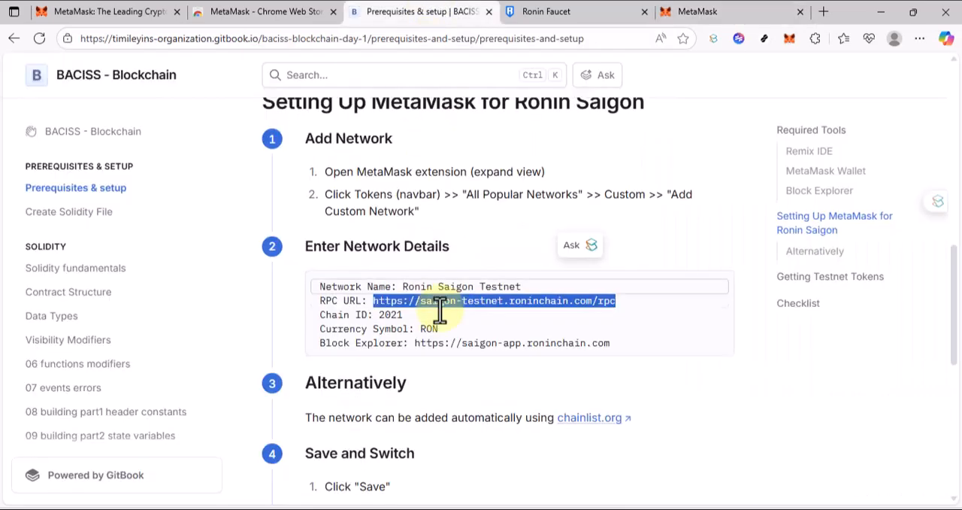
click(695, 11)
click(448, 261)
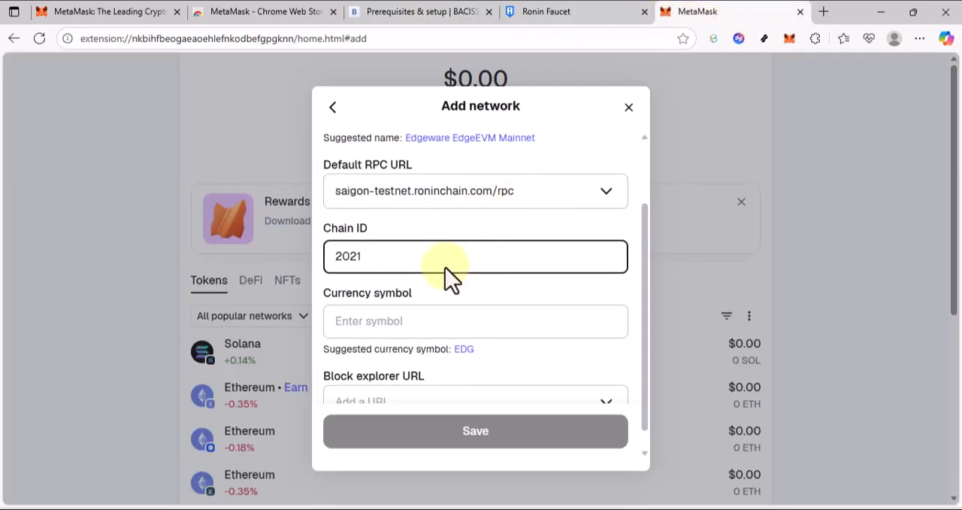
click(412, 309)
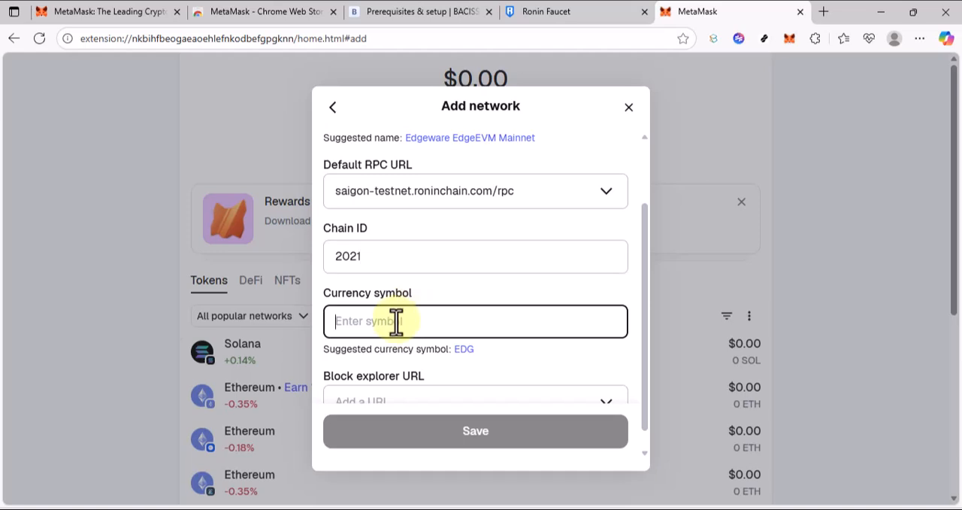
text(RON)
scroll(395, 319, down, 2)
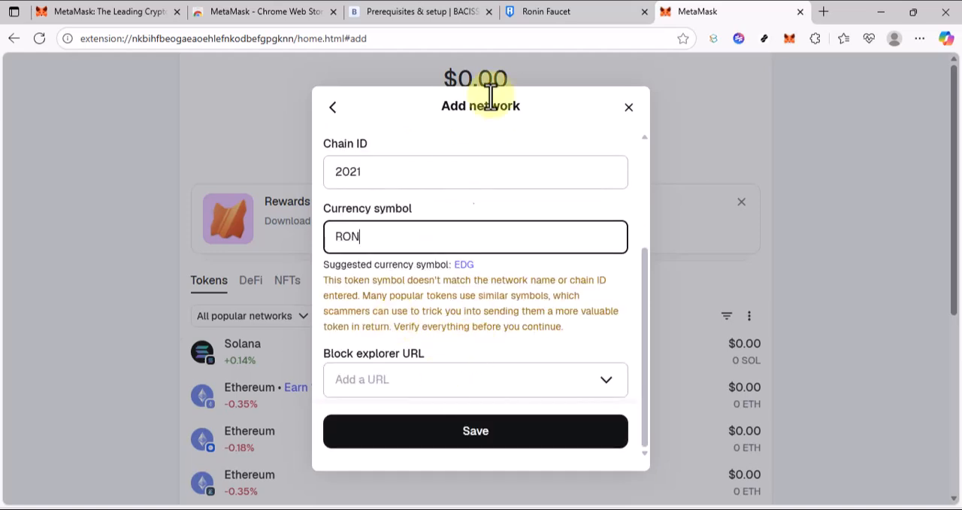
click(444, 13)
scroll(483, 322, down, 1)
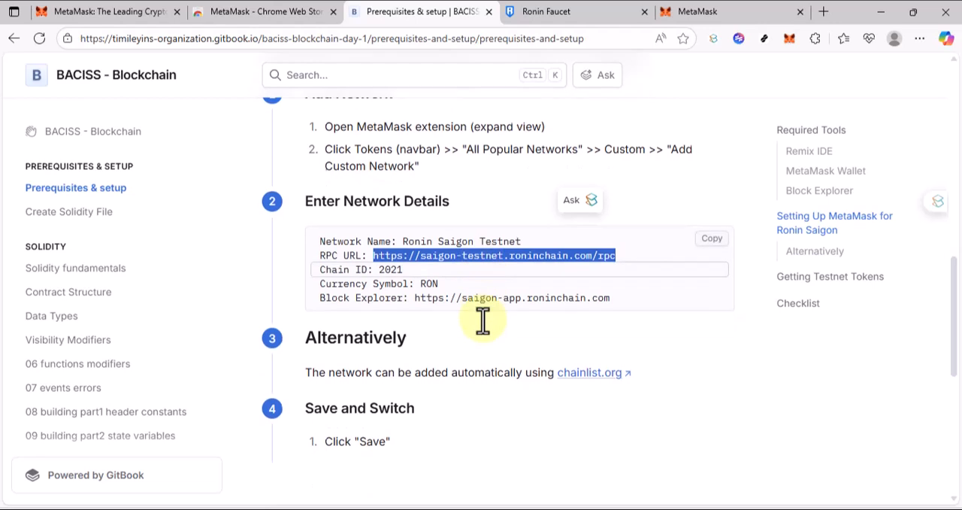
click(417, 298)
drag(416, 298, 610, 298)
key(ctrl+c)
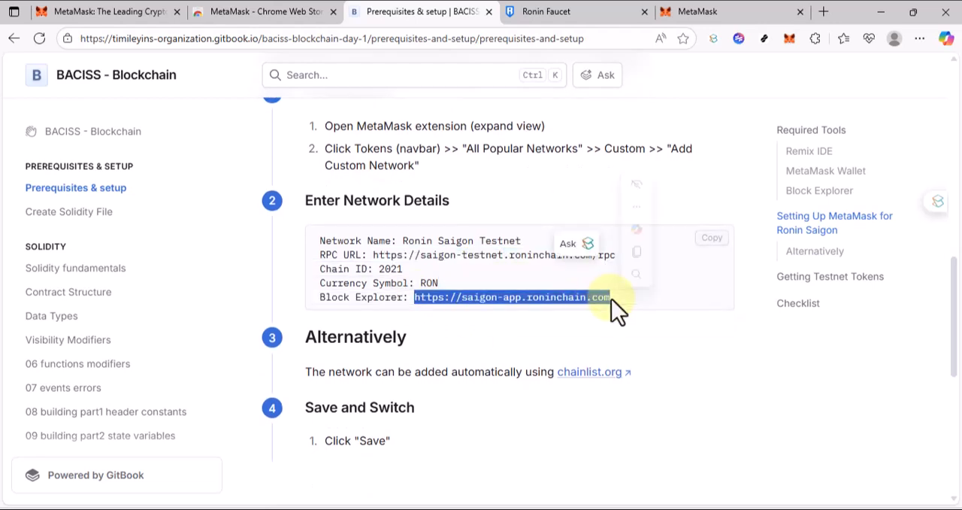
click(732, 11)
click(479, 387)
click(429, 342)
click(415, 386)
click(400, 385)
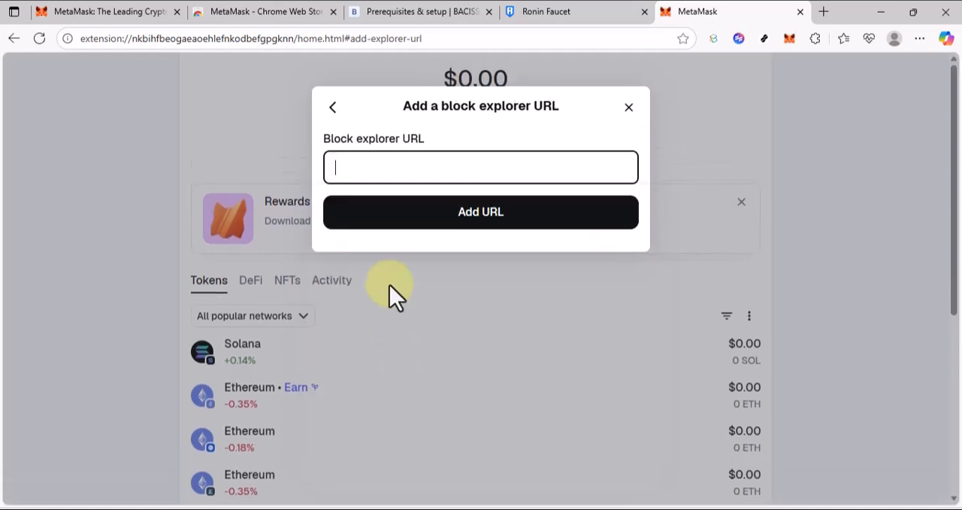
key(ctrl+v)
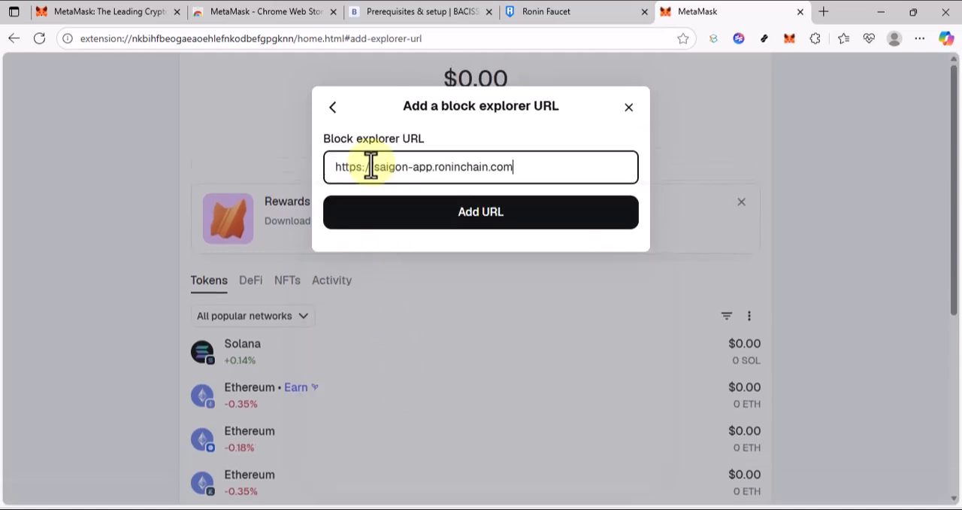
click(408, 220)
Save the Ronin Saigon Testnet network, view the popular networks, and close the network selection to return to the token list.
scroll(425, 330, down, 3)
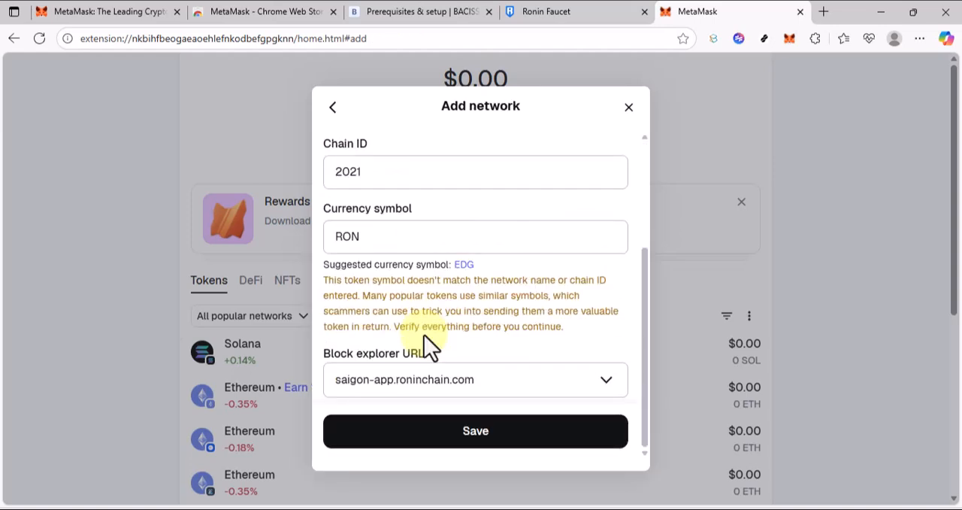
click(447, 440)
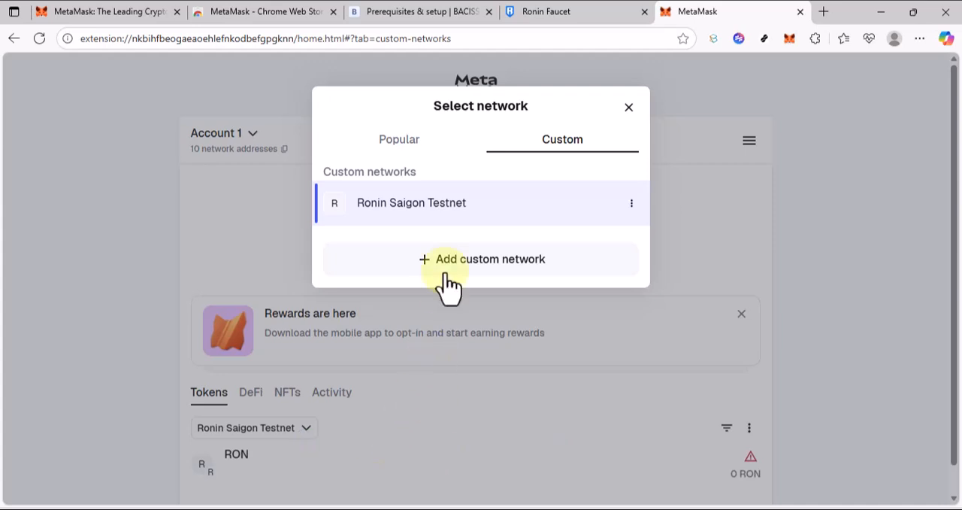
click(399, 147)
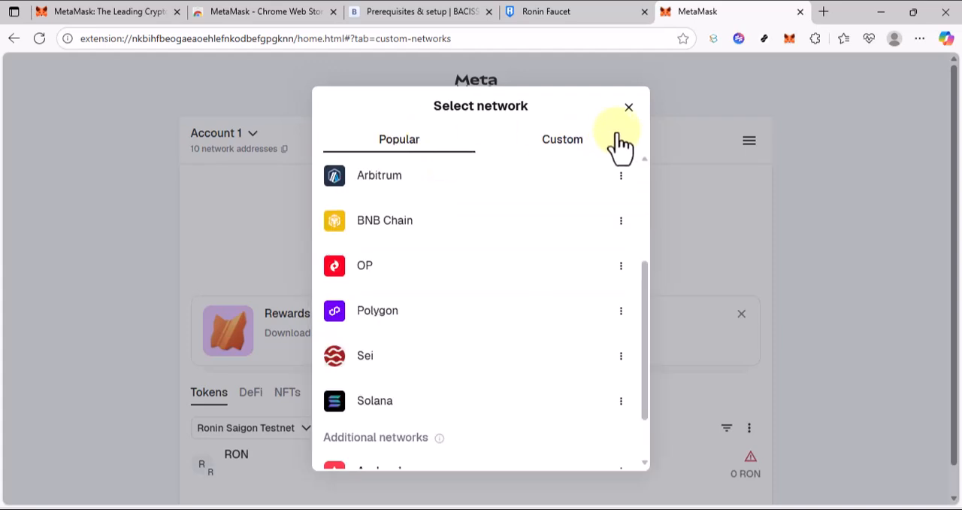
click(629, 108)
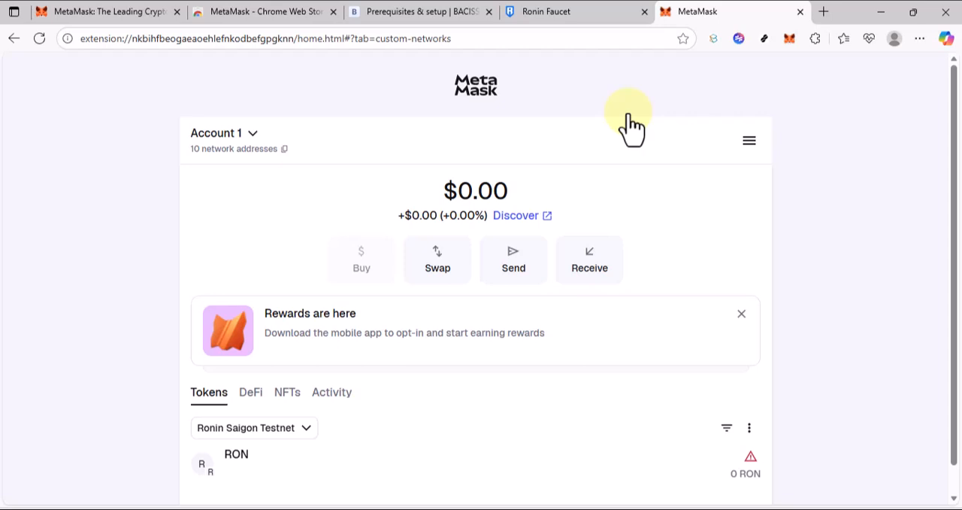
scroll(618, 322, down, 1)
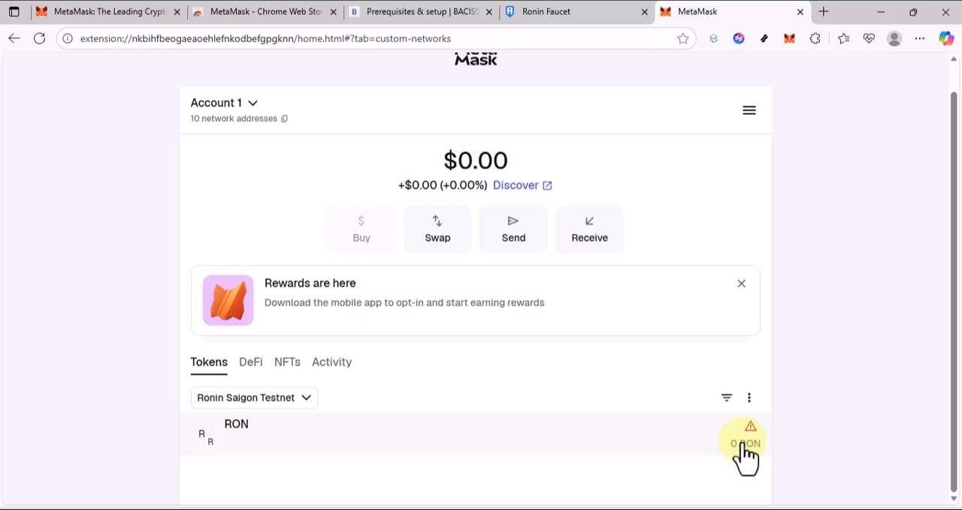
Copy the Ronin testnet faucet link from the BACISS setup guide and load faucet.roninchain.com afresh in the Ronin Faucet page.
click(406, 11)
scroll(459, 354, down, 3)
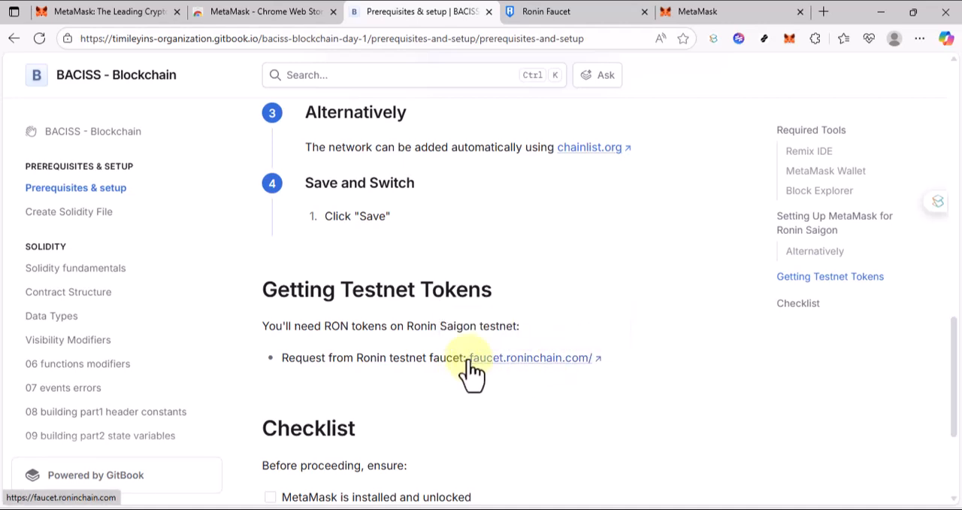
drag(467, 358, 592, 358)
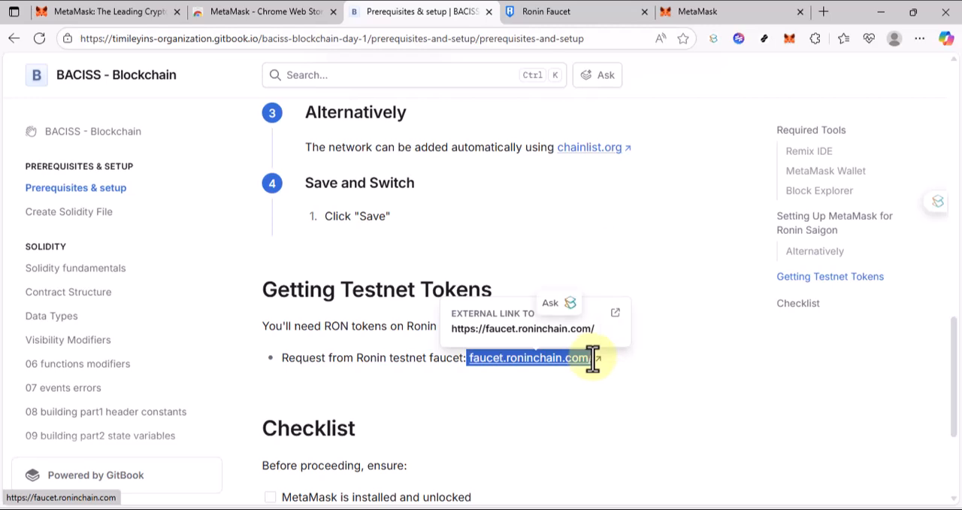
click(579, 12)
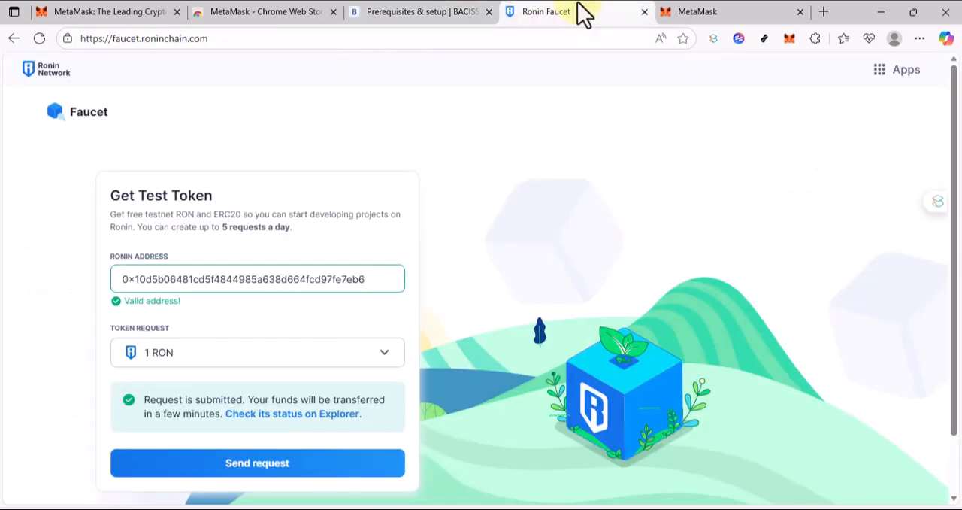
click(448, 45)
text(faucet.roninchain.com/)
key(Return)
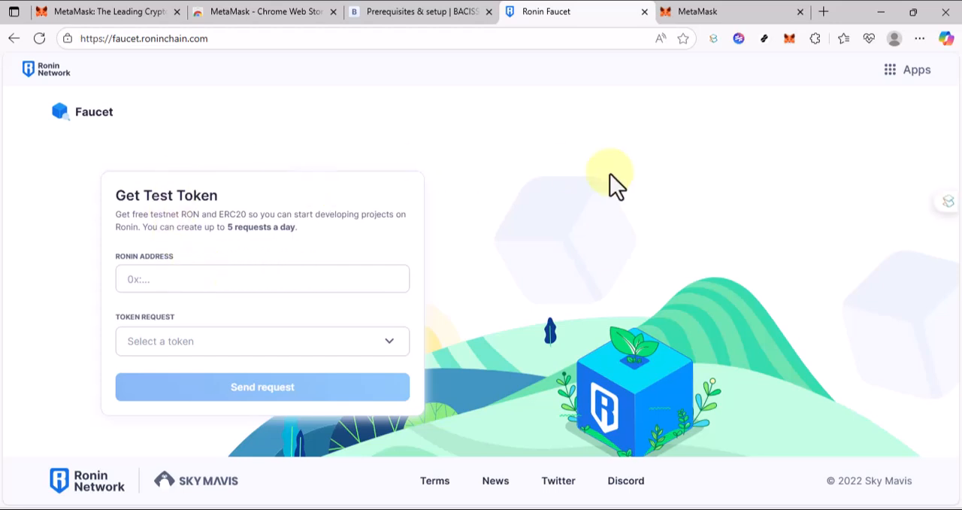
Copy Account 1's Ronin Saigon Testnet address from the MetaMask extension and enter it as the faucet's Ronin address.
click(787, 40)
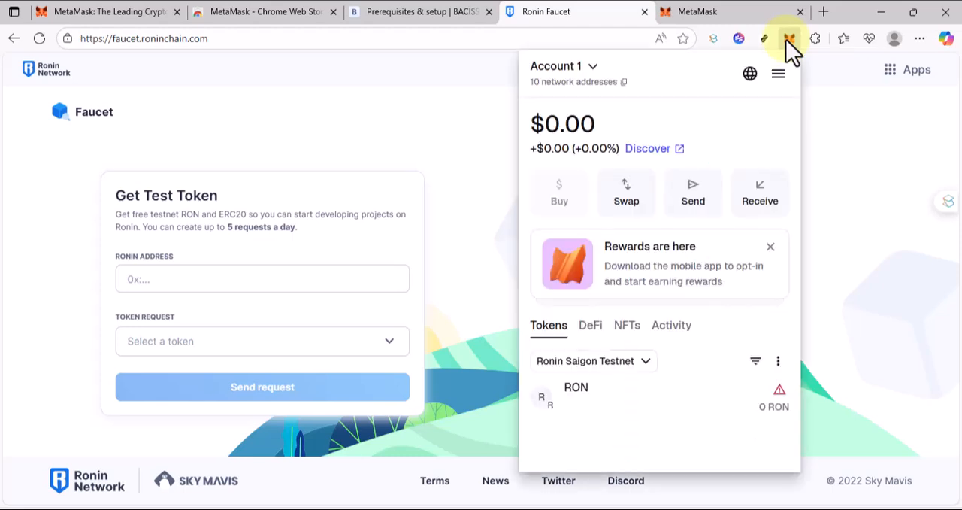
click(585, 85)
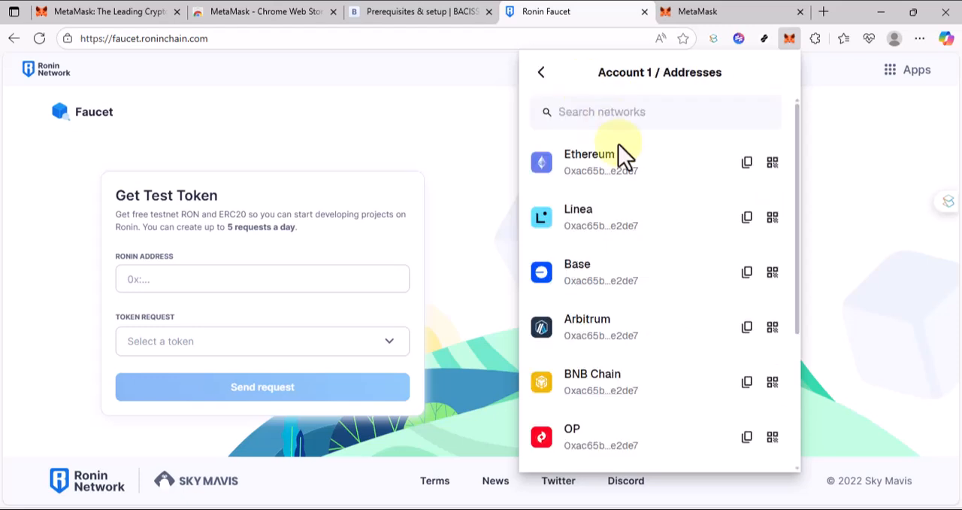
scroll(687, 348, down, 2)
scroll(687, 348, down, 2)
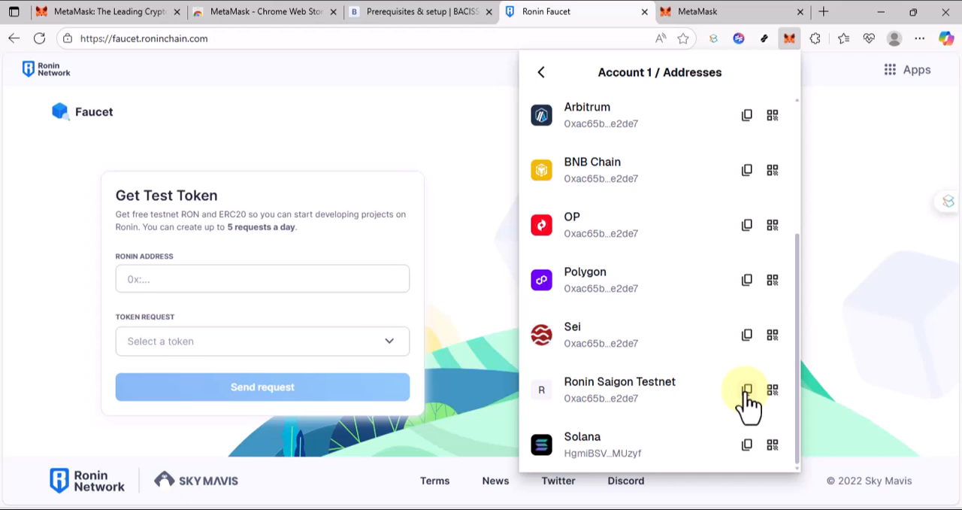
click(771, 391)
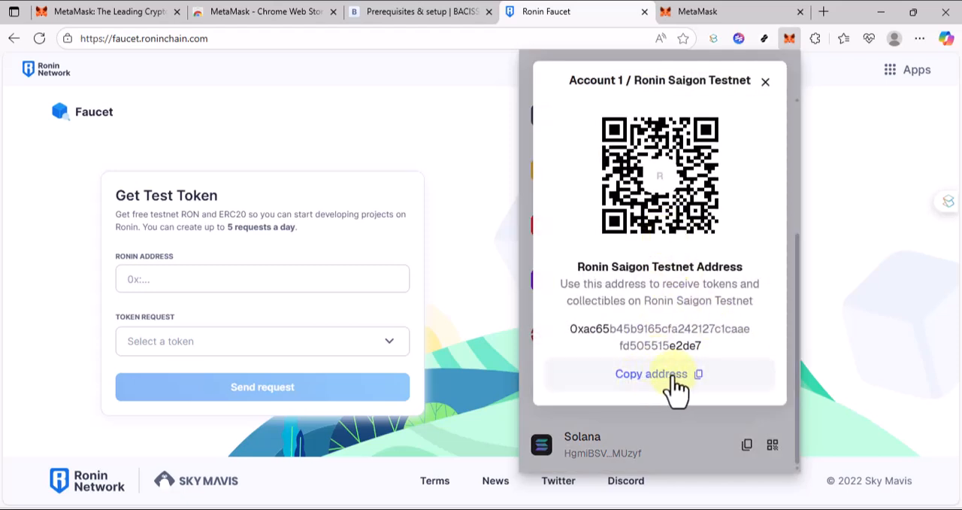
click(297, 279)
key(ctrl+v)
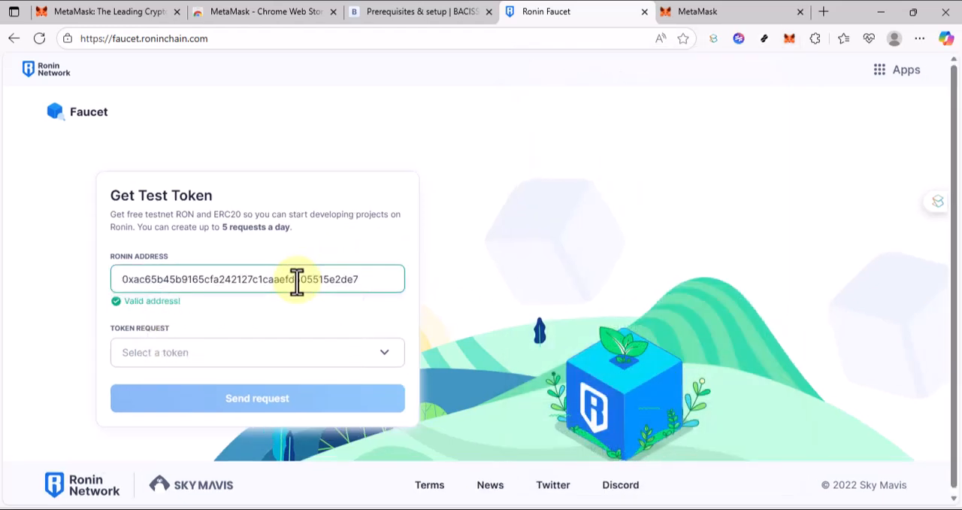
Request 1 RON from the faucet and complete the security verification by rotating the Axie until it stands upright.
click(287, 362)
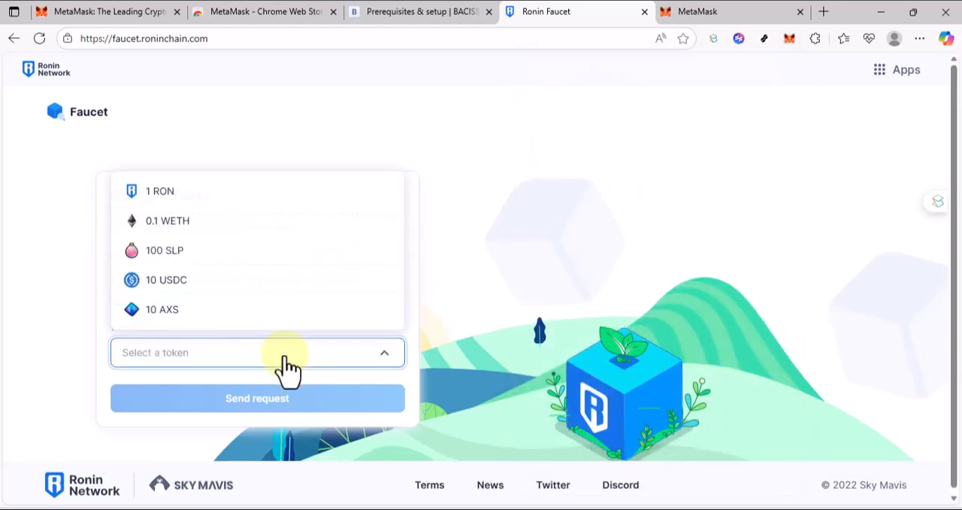
click(188, 197)
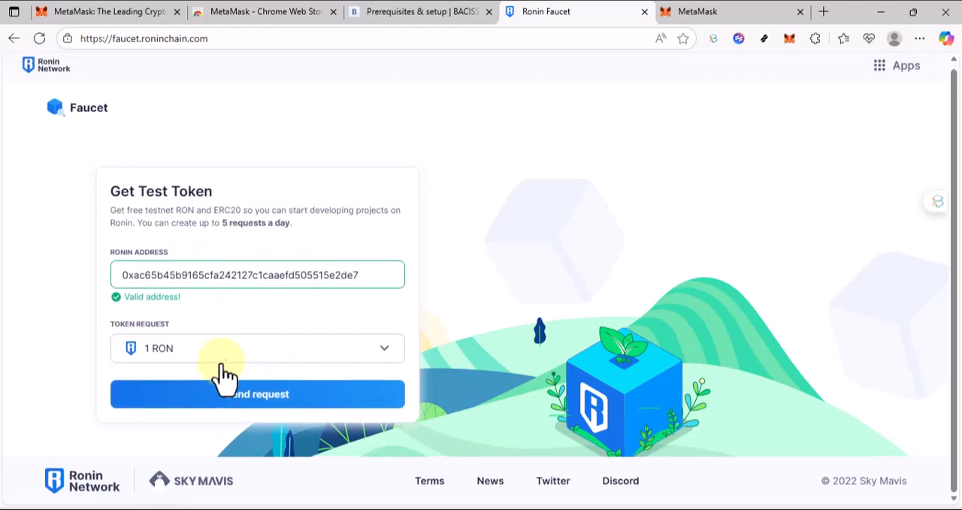
click(224, 408)
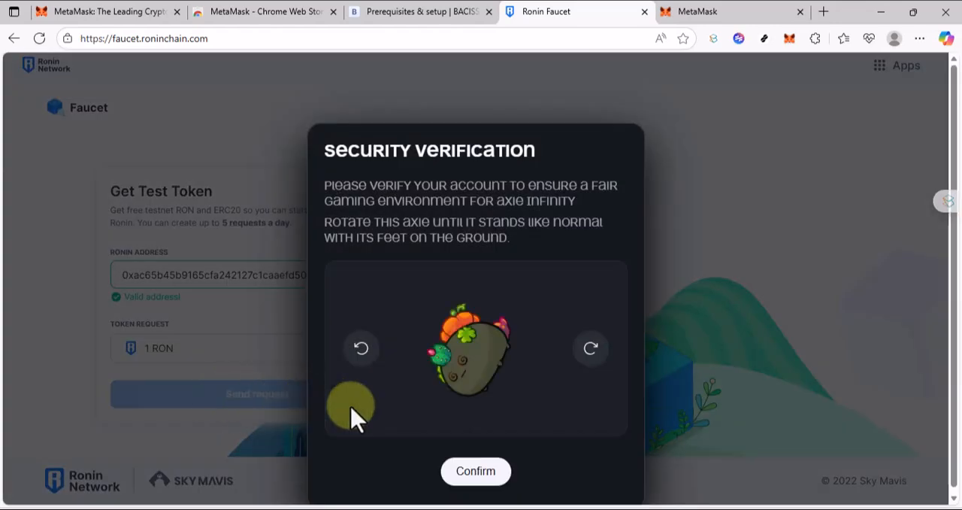
click(590, 354)
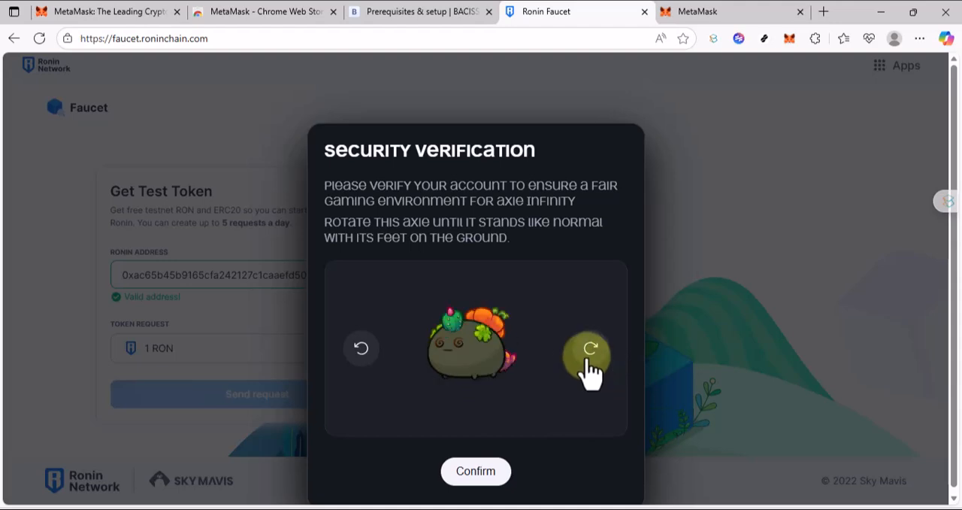
click(490, 473)
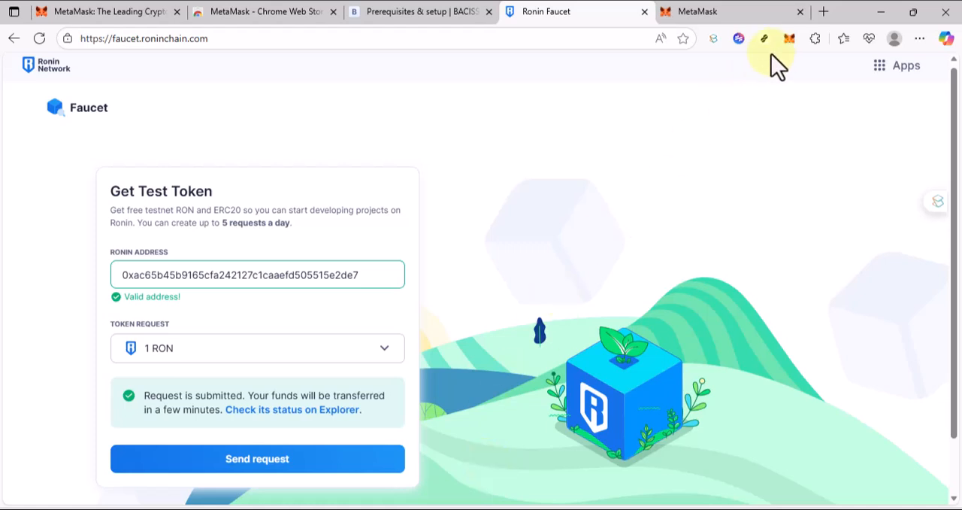
Check the RON balance on Ronin Saigon Testnet in the MetaMask extension and on the full MetaMask page.
click(784, 44)
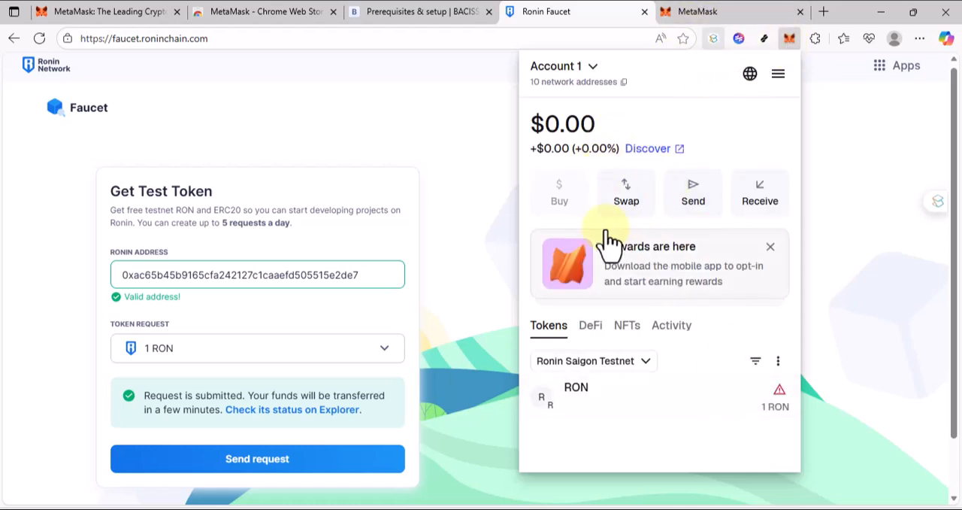
click(456, 208)
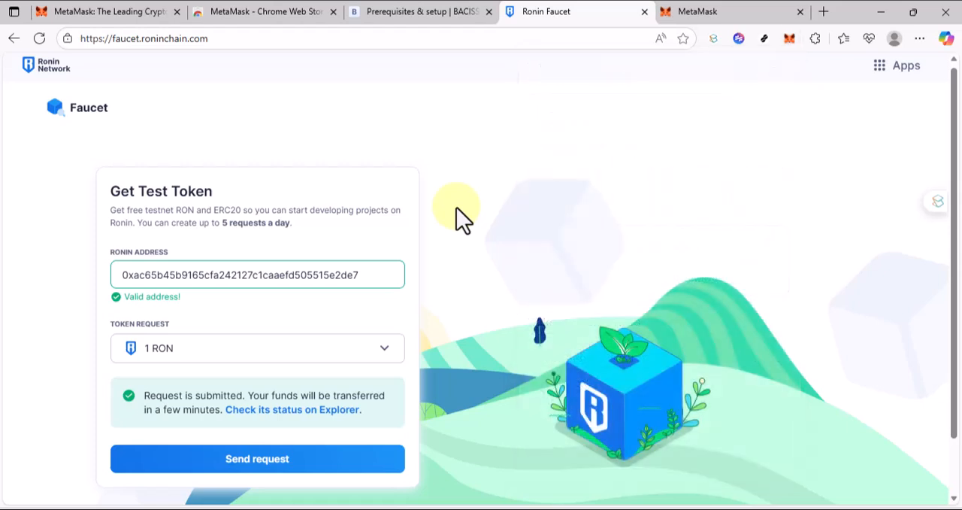
click(706, 11)
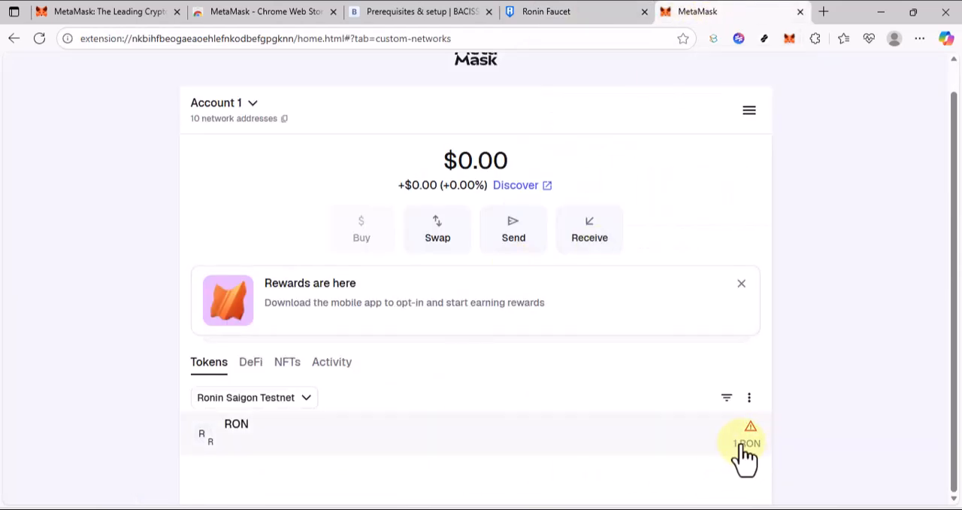
Return to the Ronin Faucet and submit a second 1 RON request, rotating the Axie upright for the security verification.
click(548, 21)
click(213, 458)
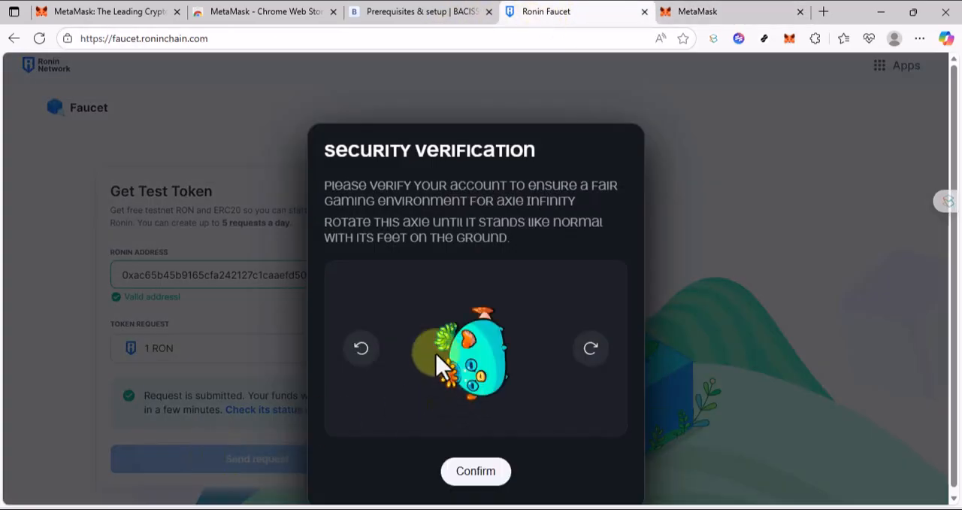
click(591, 359)
click(481, 473)
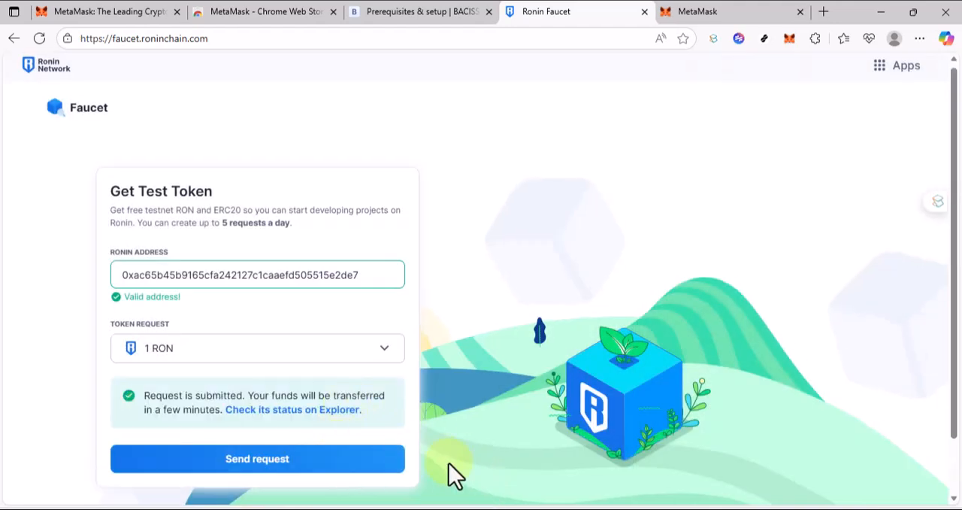
Submit a third 1 RON request to the faucet, turning the Axie onto its feet for the security verification.
click(344, 460)
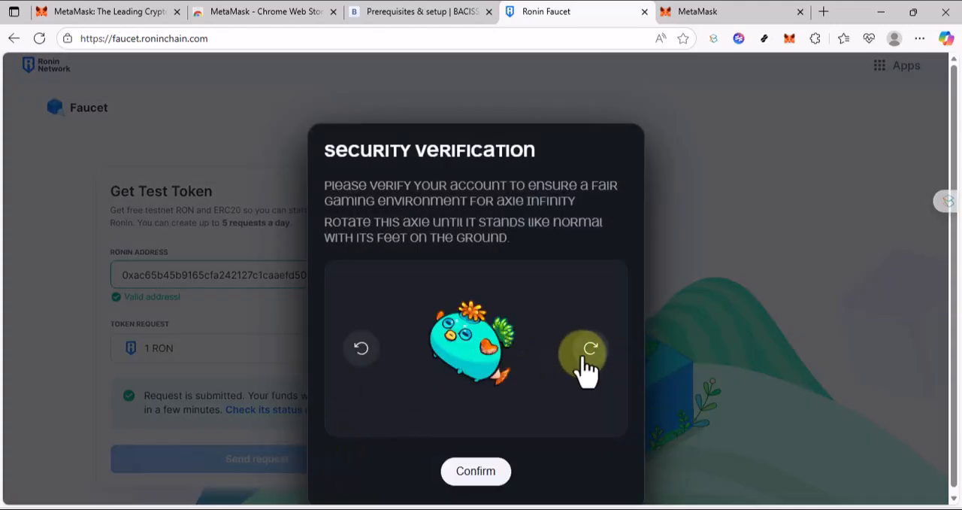
click(362, 352)
click(481, 485)
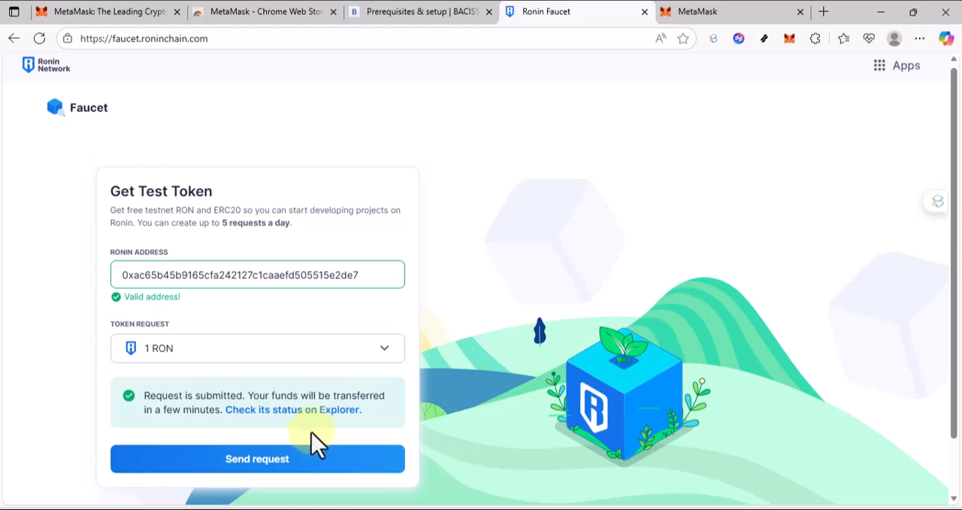
Try to submit a fourth 1 RON request to the faucet, rotating the Axie upright and confirming the verification.
click(278, 460)
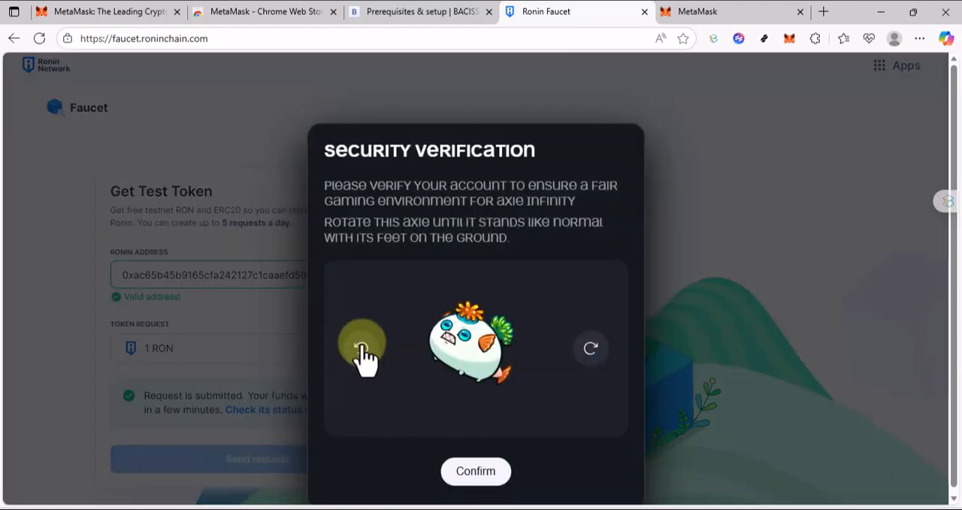
click(362, 352)
click(484, 487)
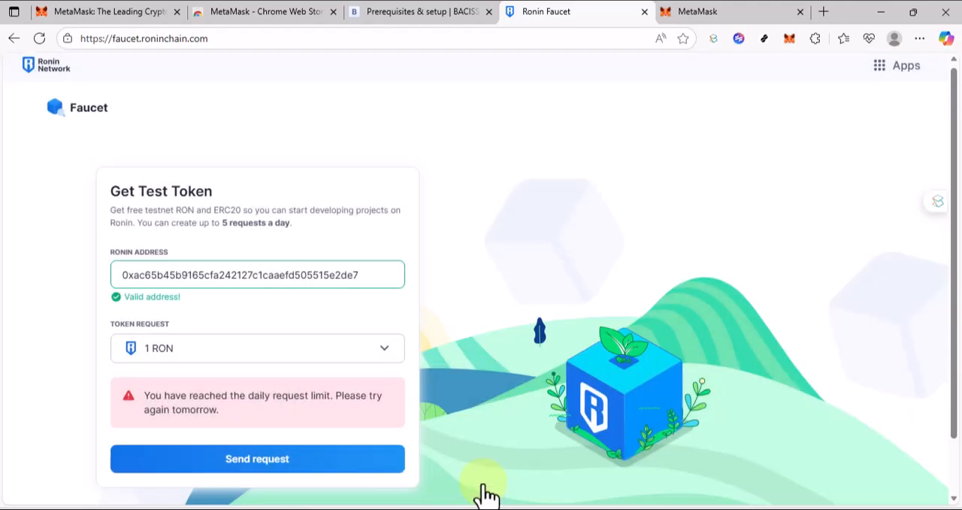